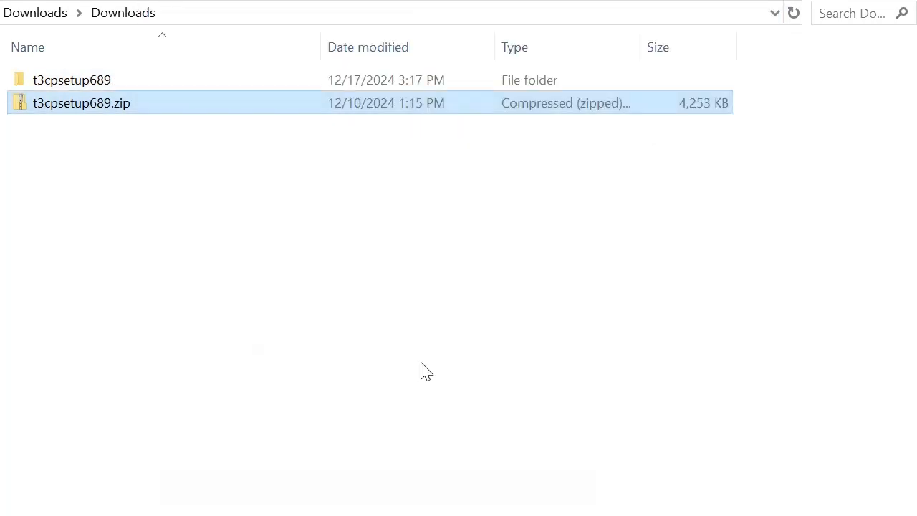
# Step: Install T3CP from Setup_T3CP.msi in the t3cpsetup689 folder, keeping the default installation folder and the Just me option
pyautogui.doubleClick(132, 89)
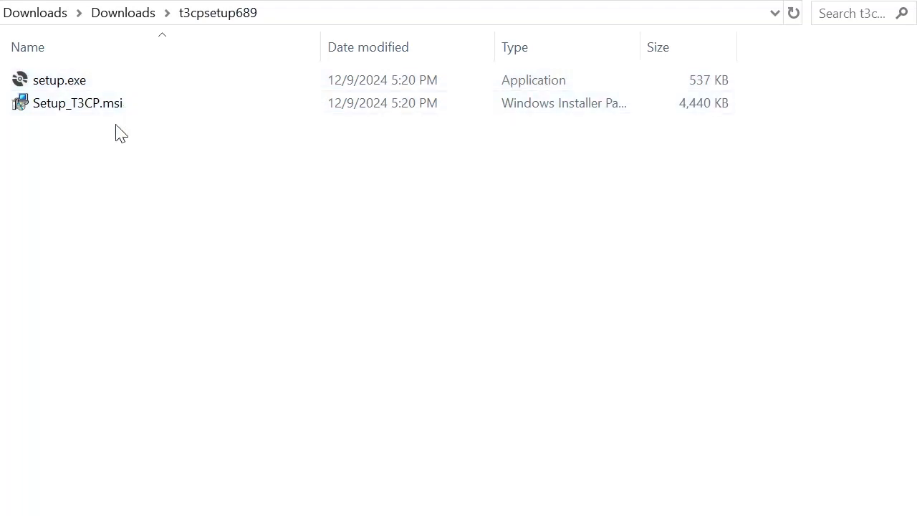
pyautogui.doubleClick(123, 114)
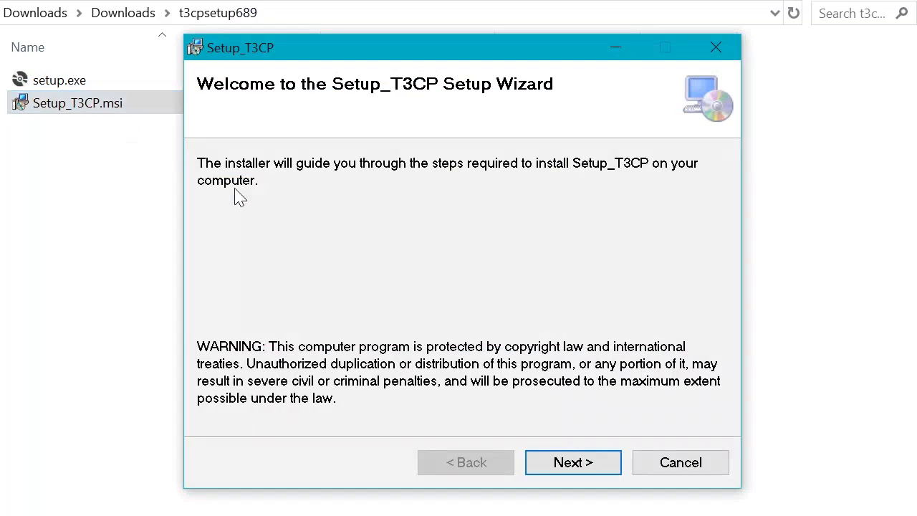
pyautogui.click(572, 466)
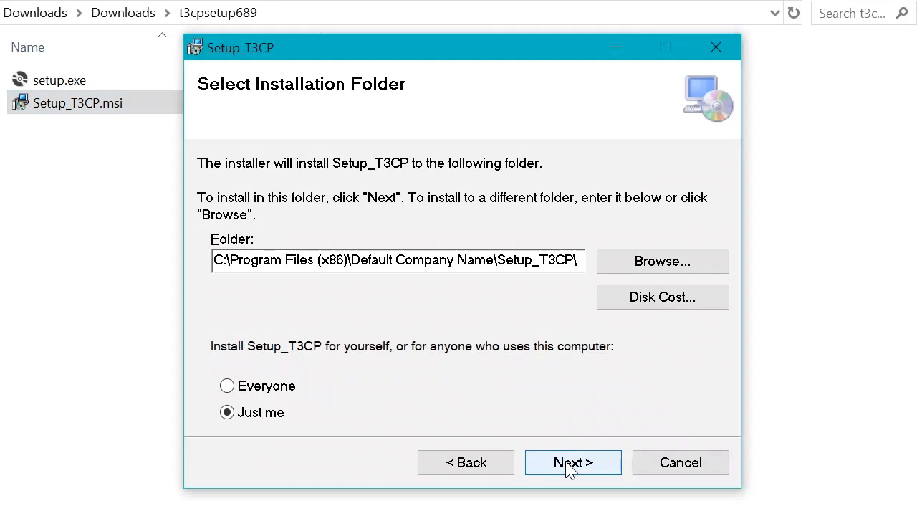
pyautogui.click(572, 466)
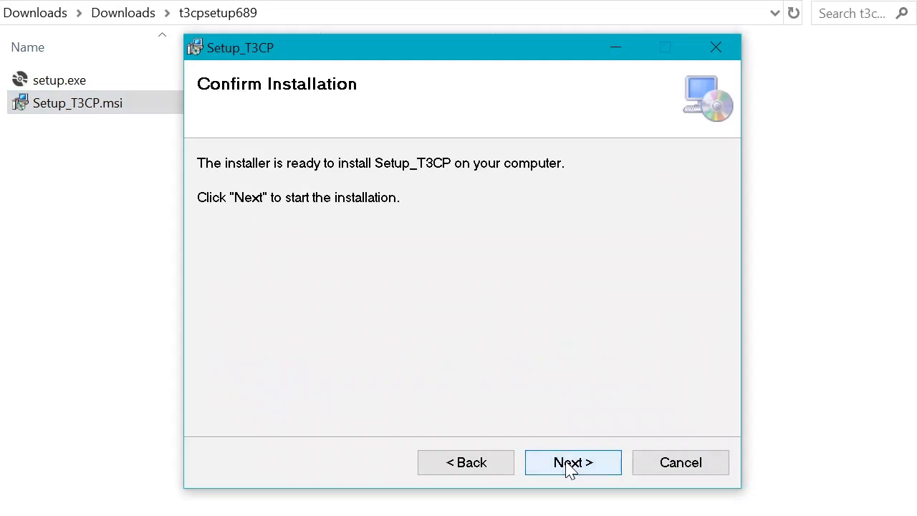
pyautogui.click(571, 464)
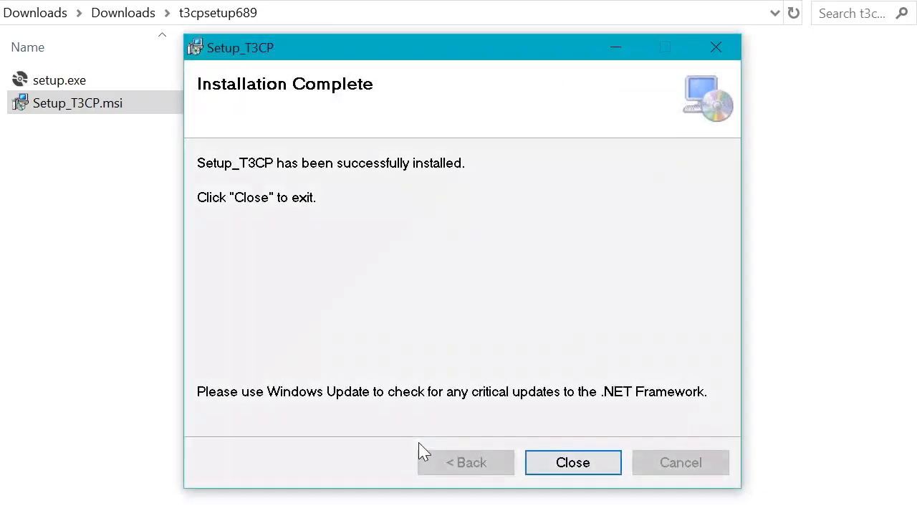
pyautogui.click(553, 469)
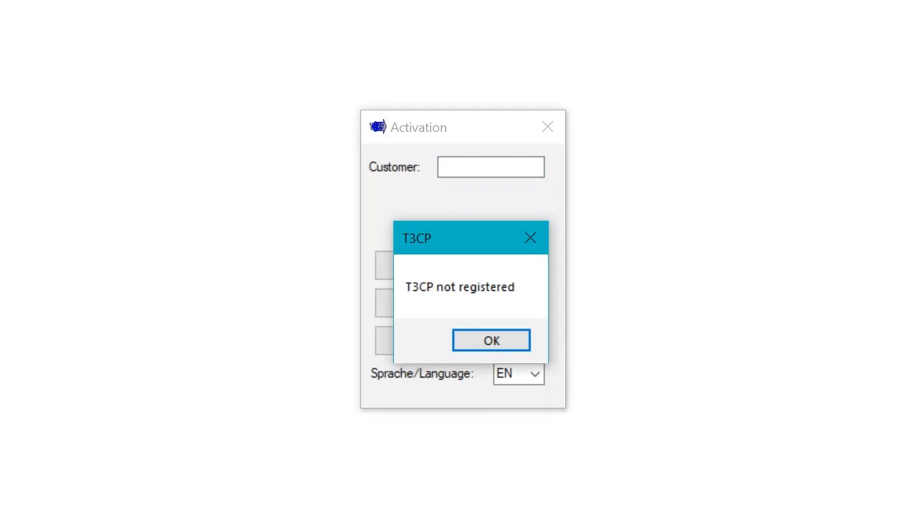
# Step: Look at the test account request form without filling it in, and start the T3CP test directly
pyautogui.click(520, 343)
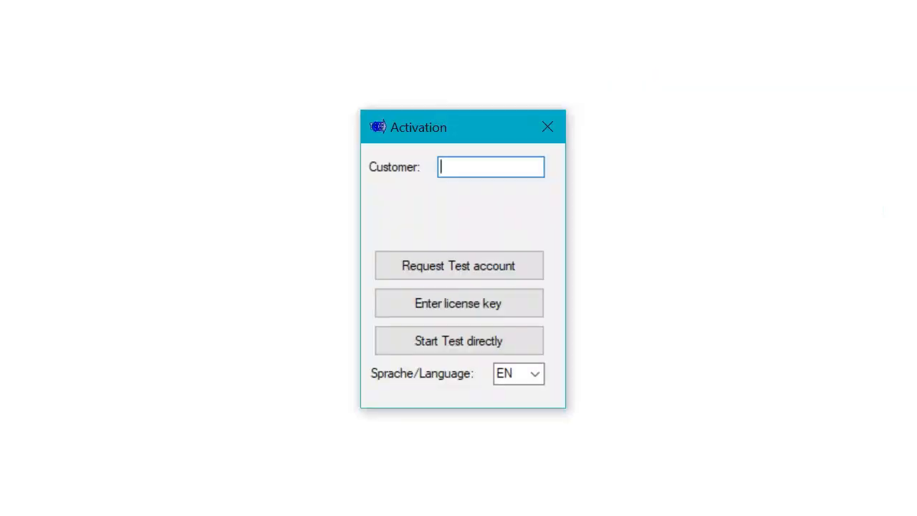
pyautogui.click(495, 264)
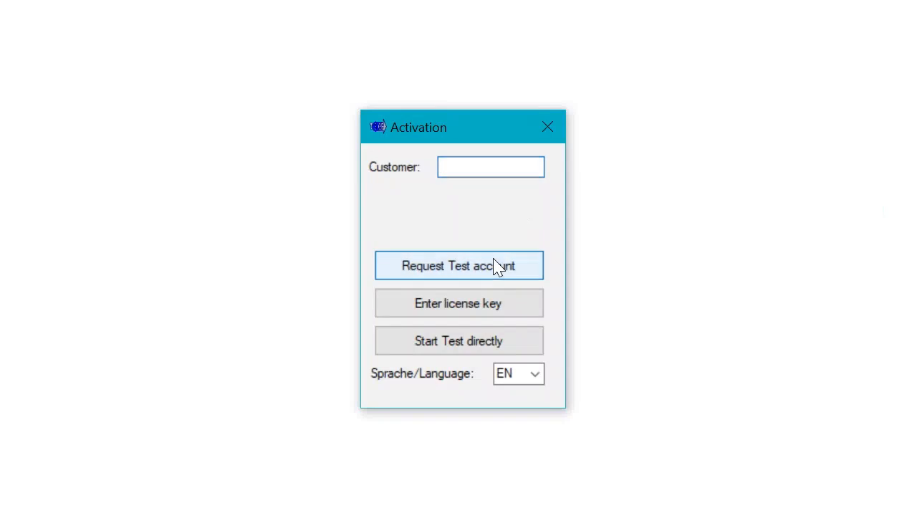
pyautogui.click(499, 266)
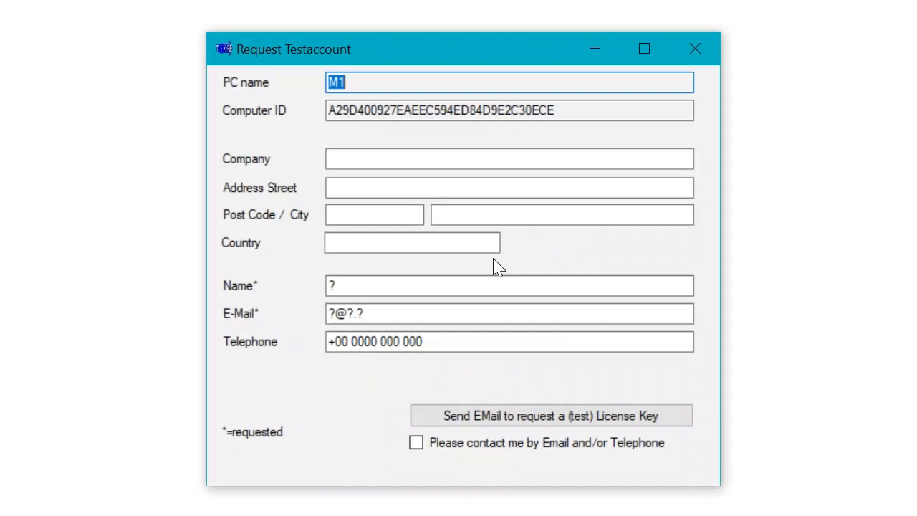
pyautogui.click(699, 46)
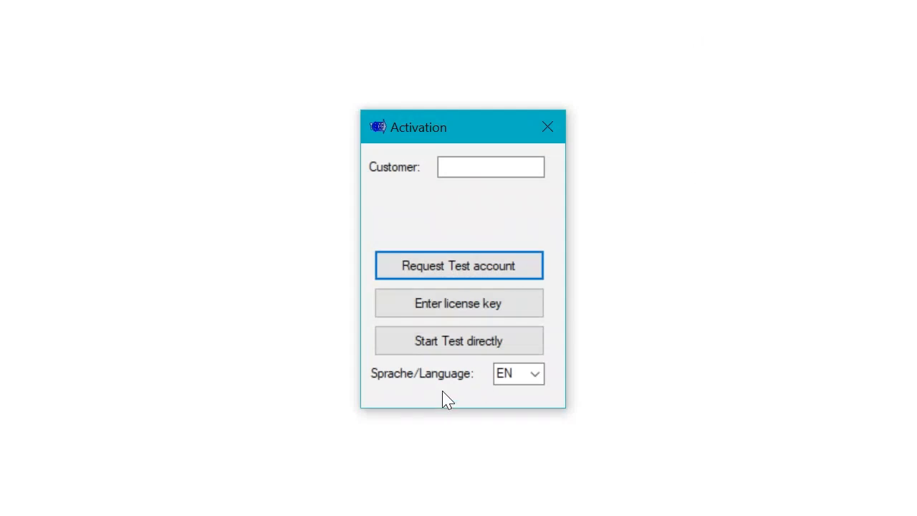
pyautogui.click(472, 342)
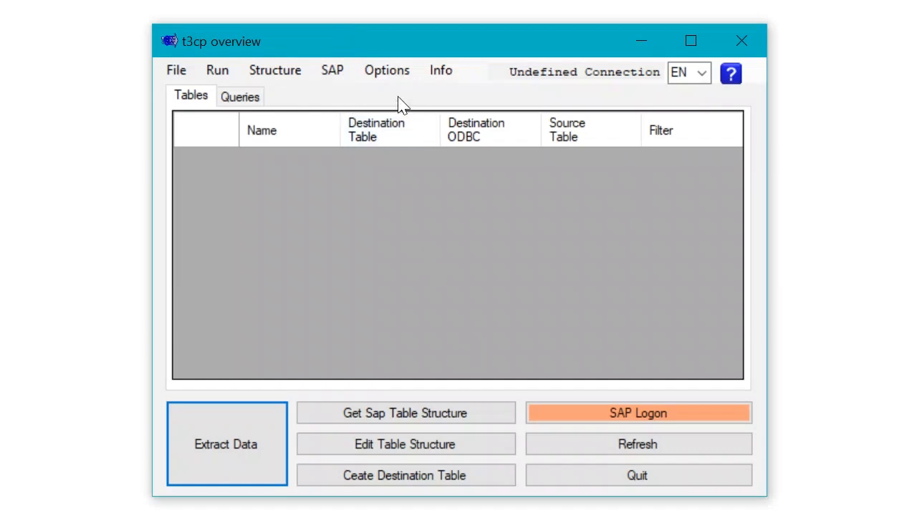
# Step: Review the Extras options, widening the window to show the whole connection string, and save the settings
pyautogui.click(392, 70)
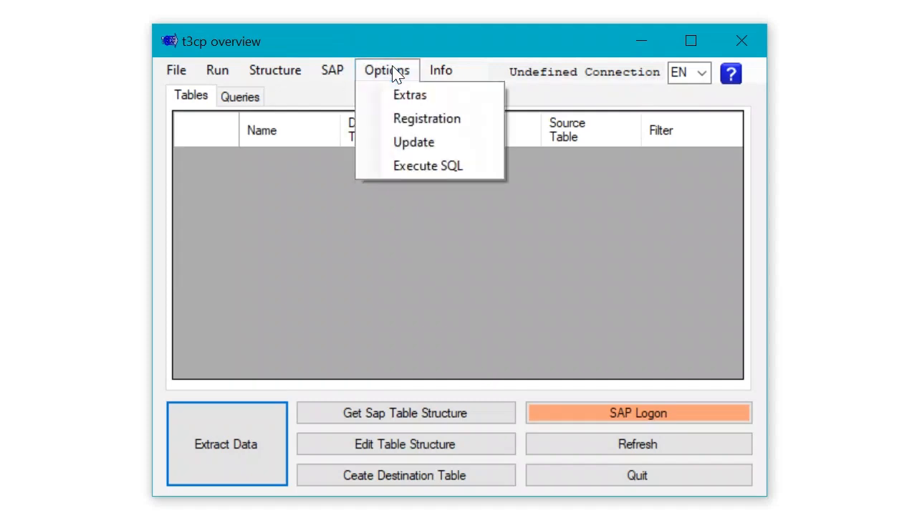
pyautogui.click(405, 94)
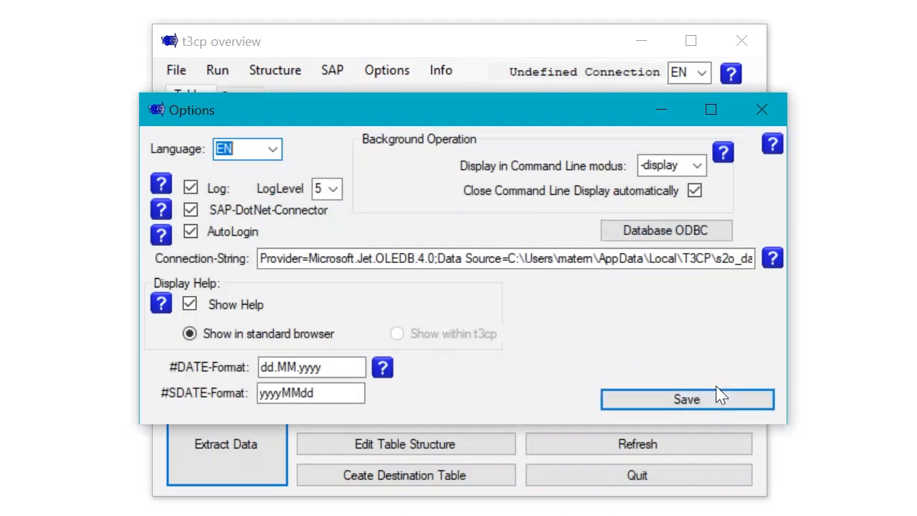
pyautogui.moveTo(787, 356); pyautogui.dragTo(826, 355)
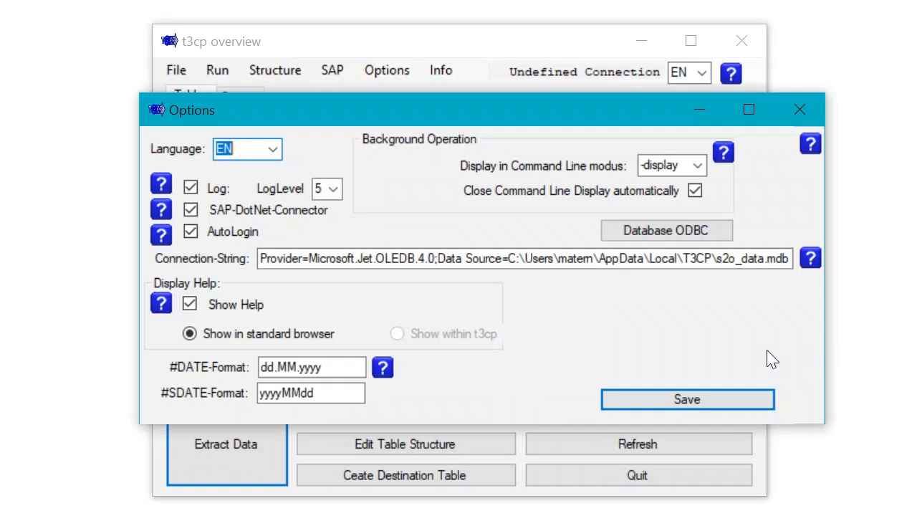
pyautogui.click(688, 404)
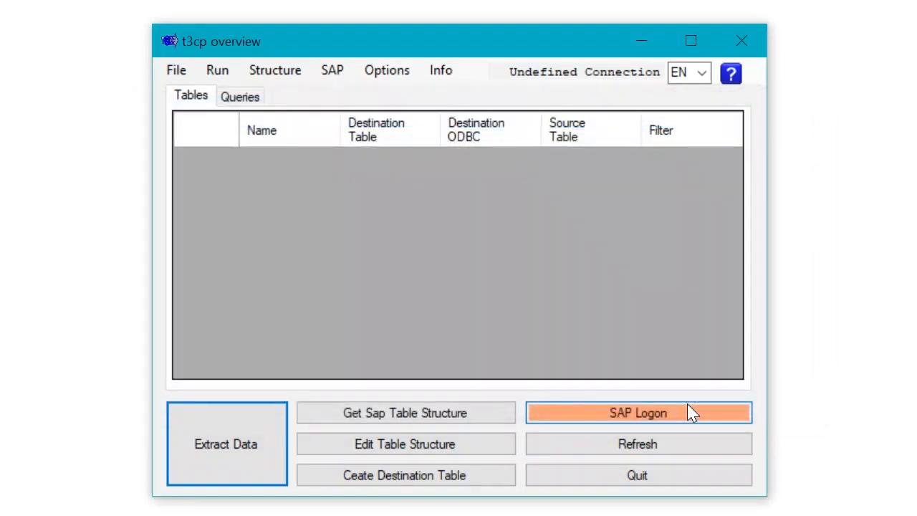
# Step: Log on to SAP with the saved client 100 connection, entering the account password
pyautogui.click(665, 415)
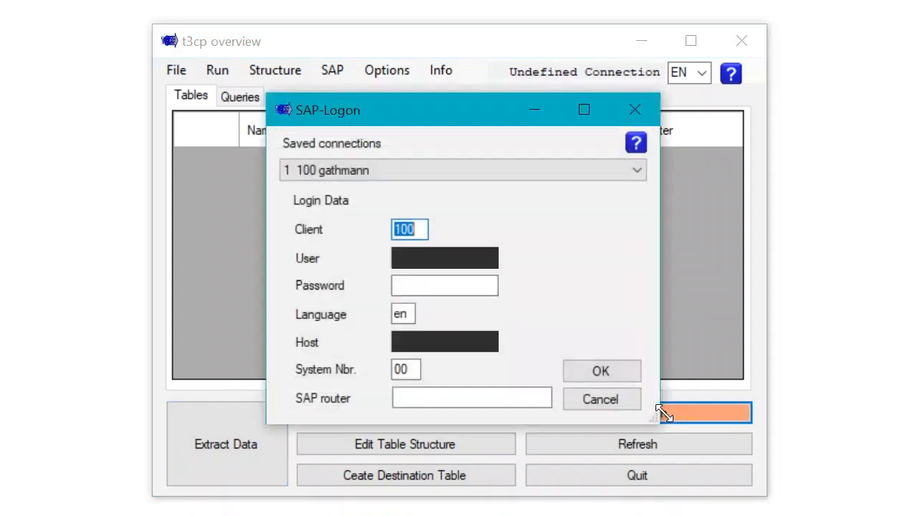
pyautogui.click(434, 285)
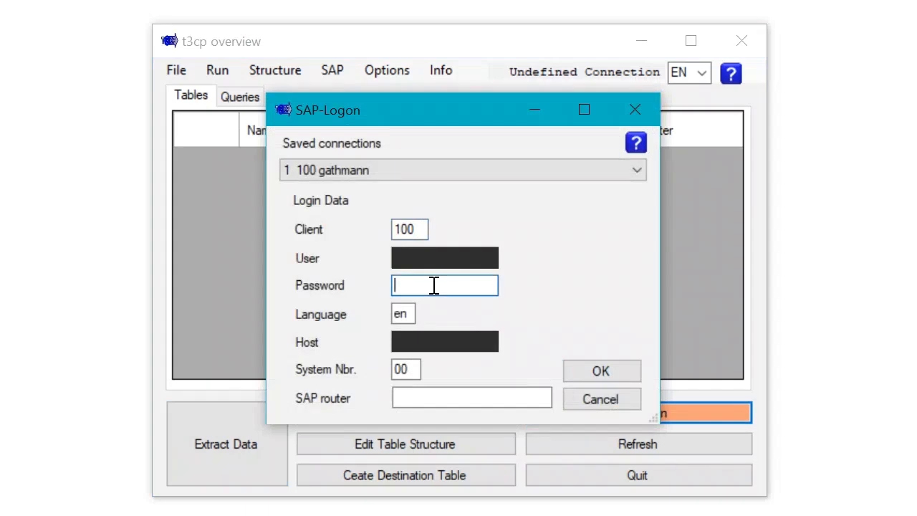
pyautogui.hotkey('ctrl', 'v')
pyautogui.click(598, 369)
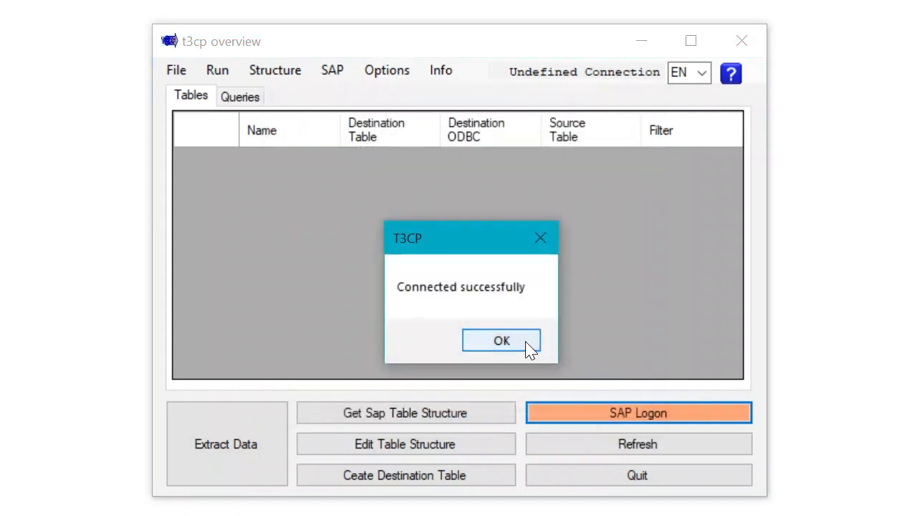
pyautogui.click(530, 341)
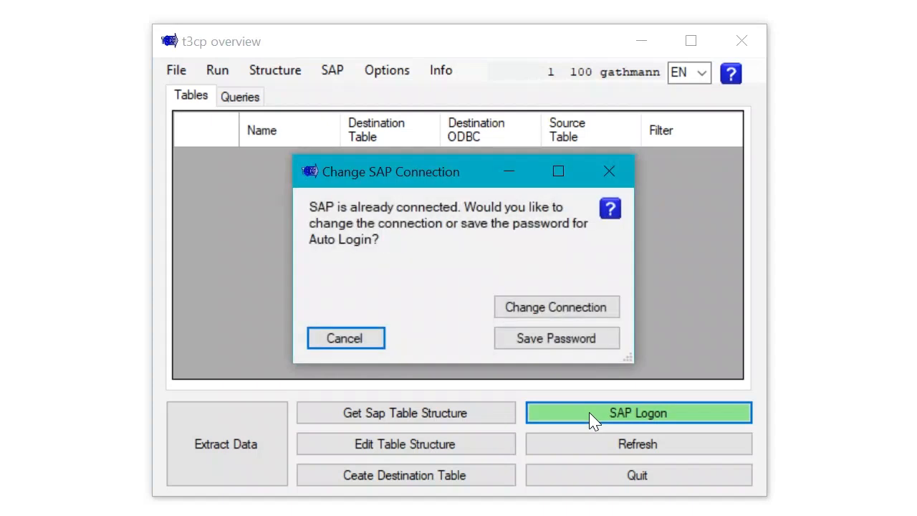
# Step: Save the SAP account password for automatic login, without PC specific encryption
pyautogui.click(571, 343)
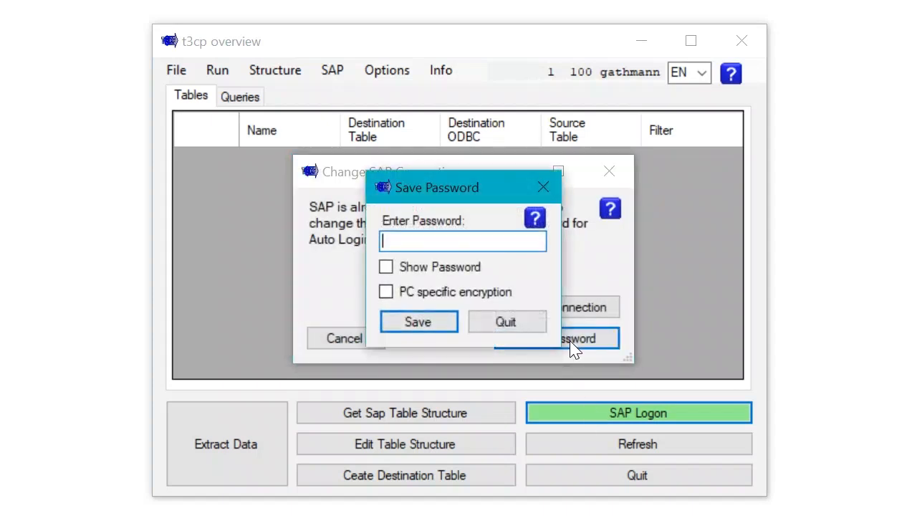
pyautogui.hotkey('ctrl', 'v')
pyautogui.click(409, 328)
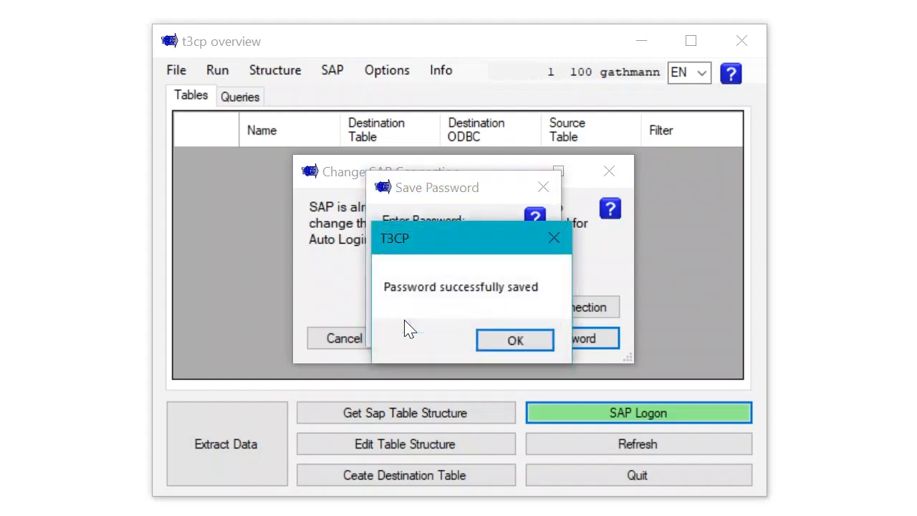
pyautogui.click(537, 344)
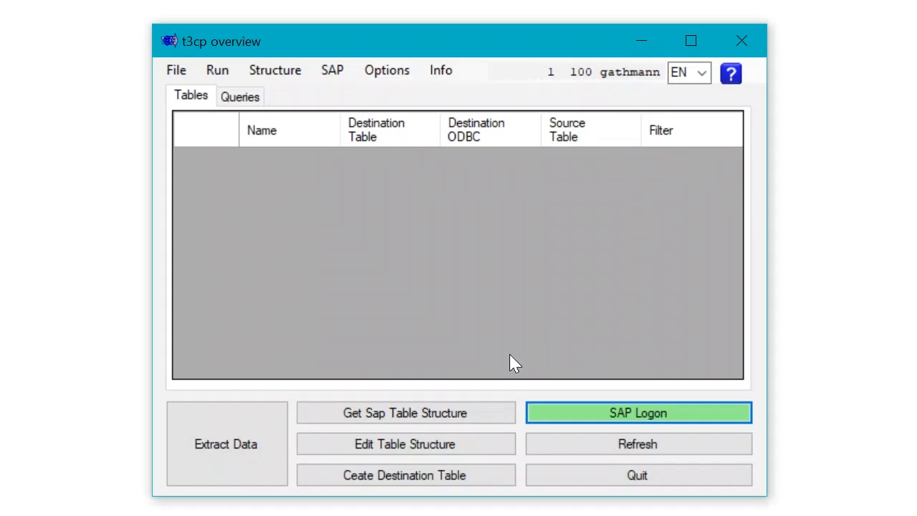
# Step: Get the structure of SAP table MARA and create a link named MARA with destination table MARA
pyautogui.click(414, 419)
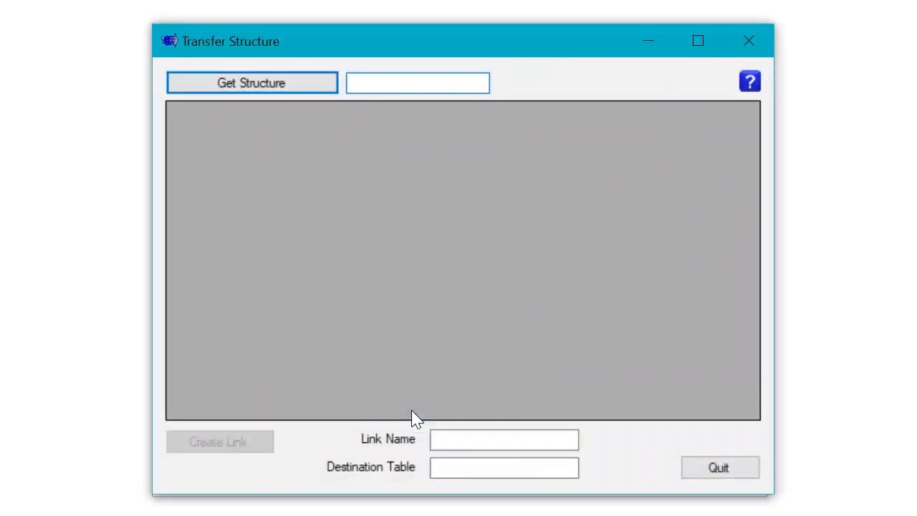
pyautogui.write('MARA')
pyautogui.click(307, 93)
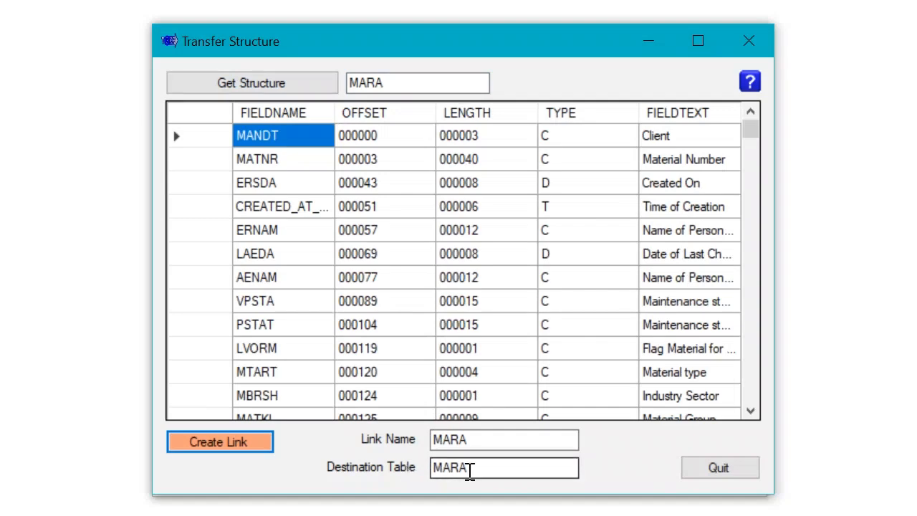
pyautogui.click(261, 442)
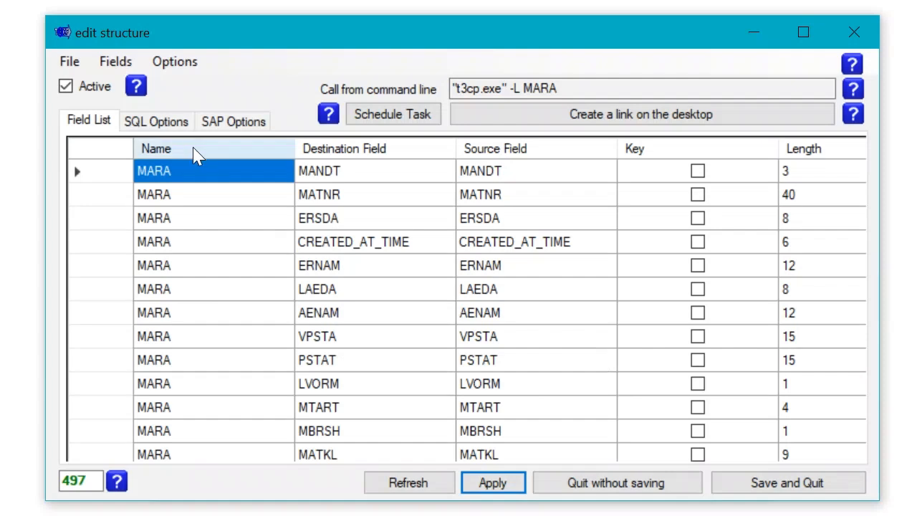
# Step: View the MARA link's SQL options and destination table content, widening the VPSTA column to read it
pyautogui.click(169, 124)
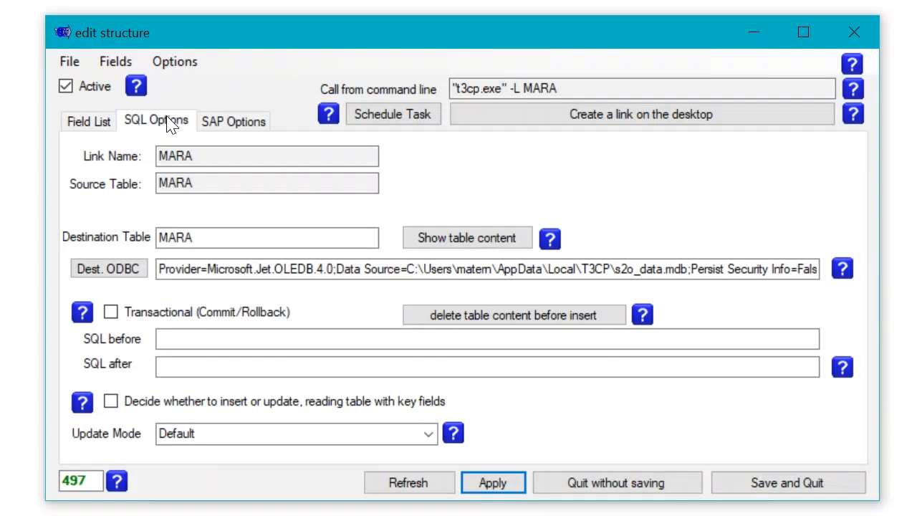
pyautogui.click(464, 241)
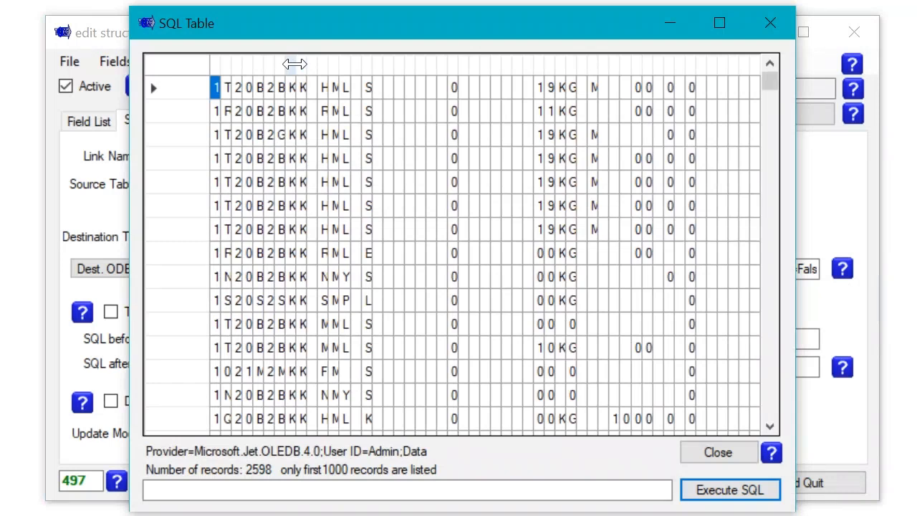
pyautogui.moveTo(295, 65); pyautogui.dragTo(345, 69)
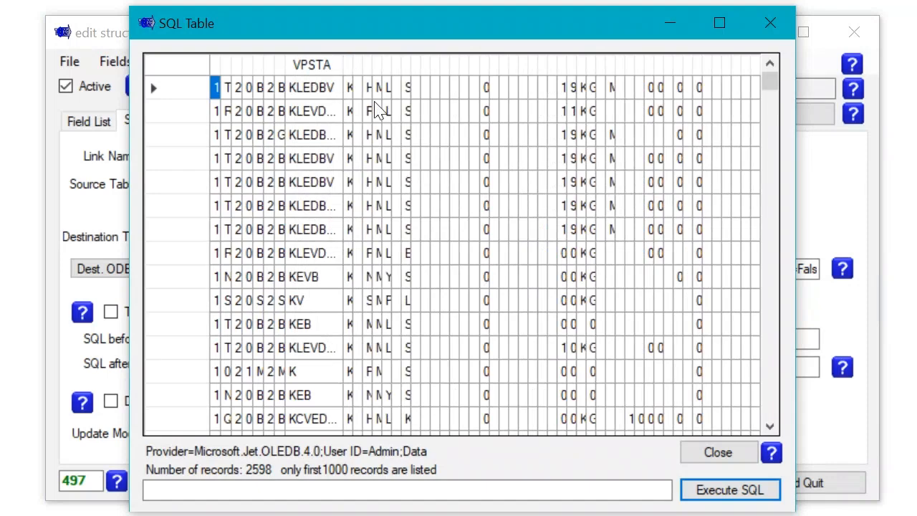
pyautogui.click(717, 454)
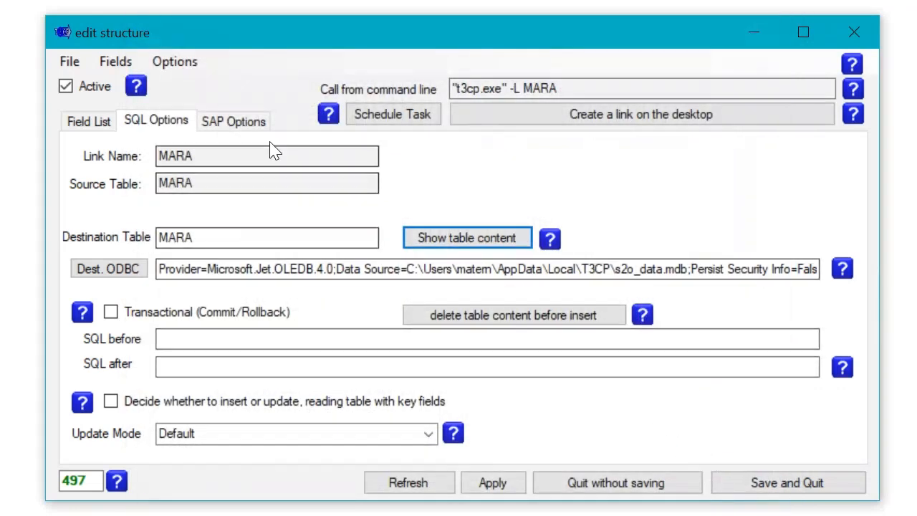
# Step: Check the SAP options of the MARA link and save its structure
pyautogui.click(246, 122)
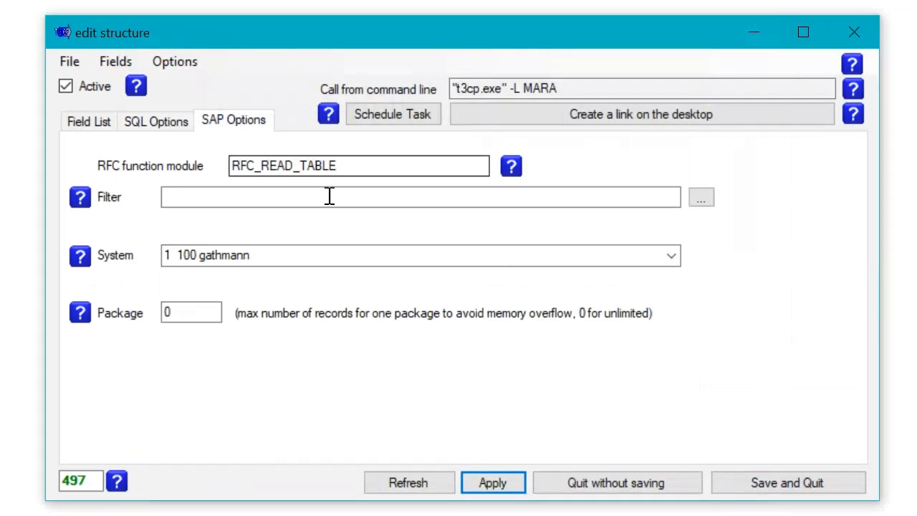
pyautogui.click(797, 486)
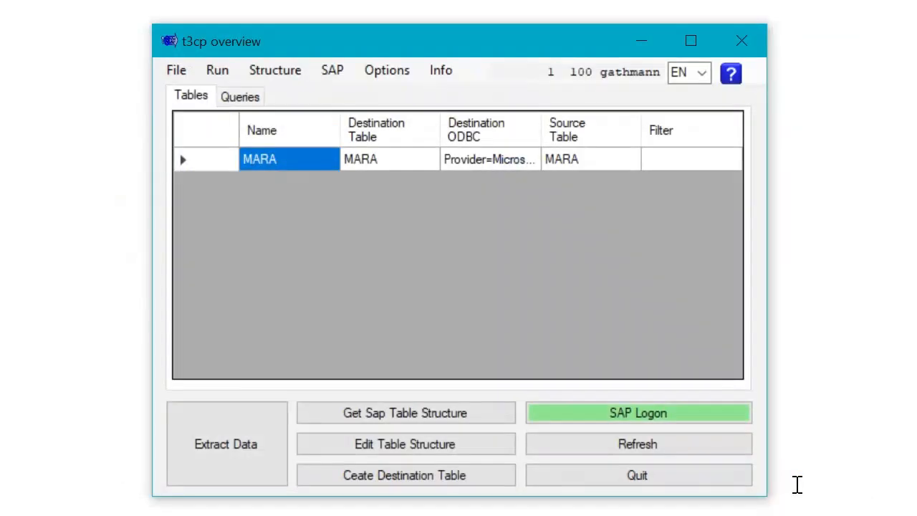
# Step: Try to create the MARA destination table by executing the generated create table SQL command
pyautogui.click(444, 476)
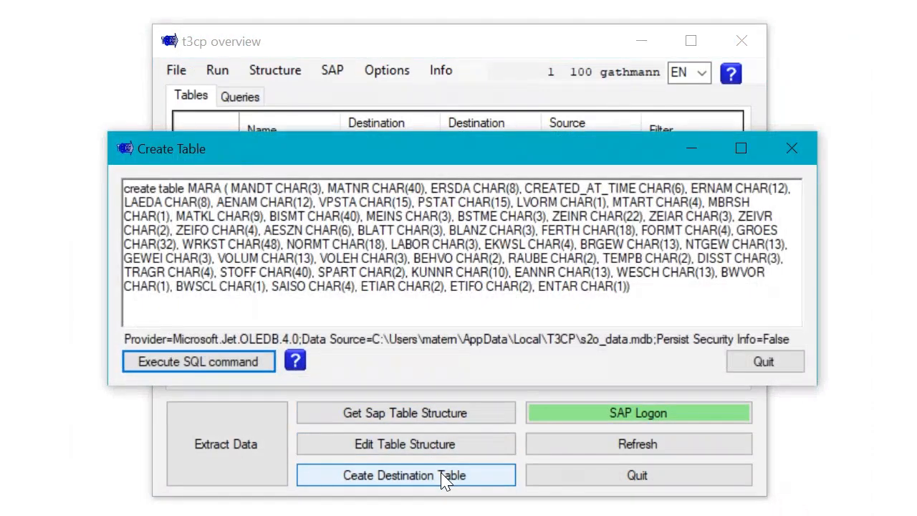
pyautogui.click(252, 369)
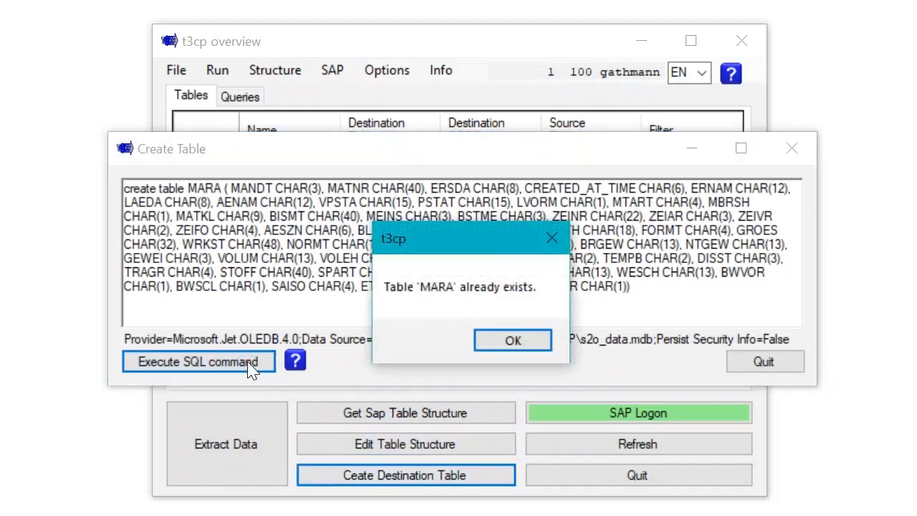
pyautogui.click(498, 344)
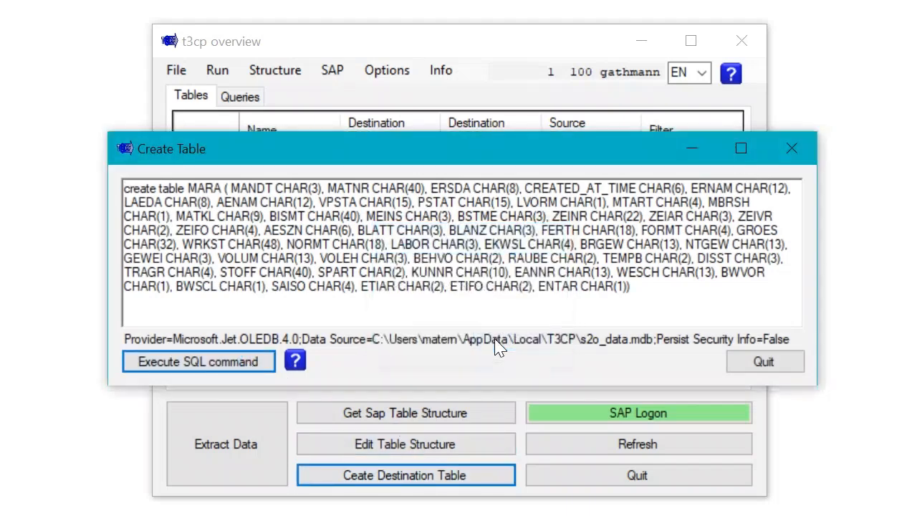
pyautogui.click(781, 362)
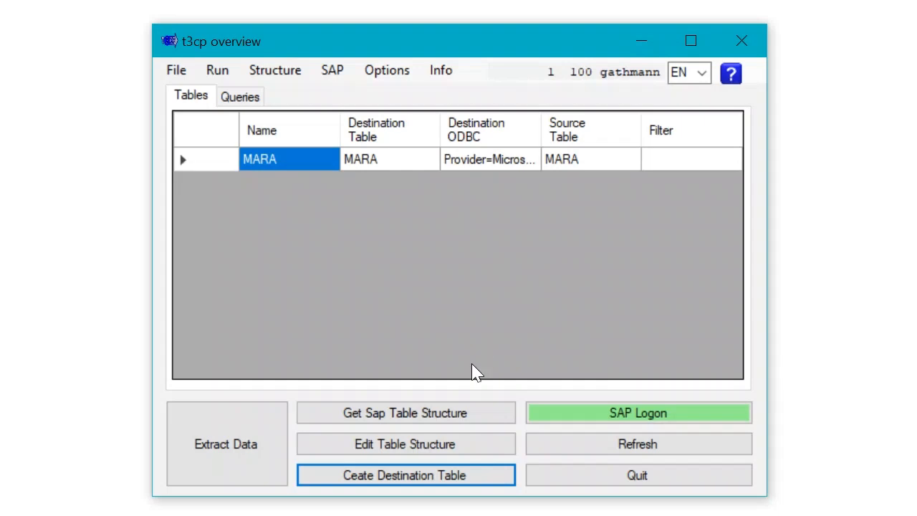
# Step: Get the structure of SAP table MSEG, create a link named MSEG with destination table MSEG, and save it
pyautogui.click(460, 414)
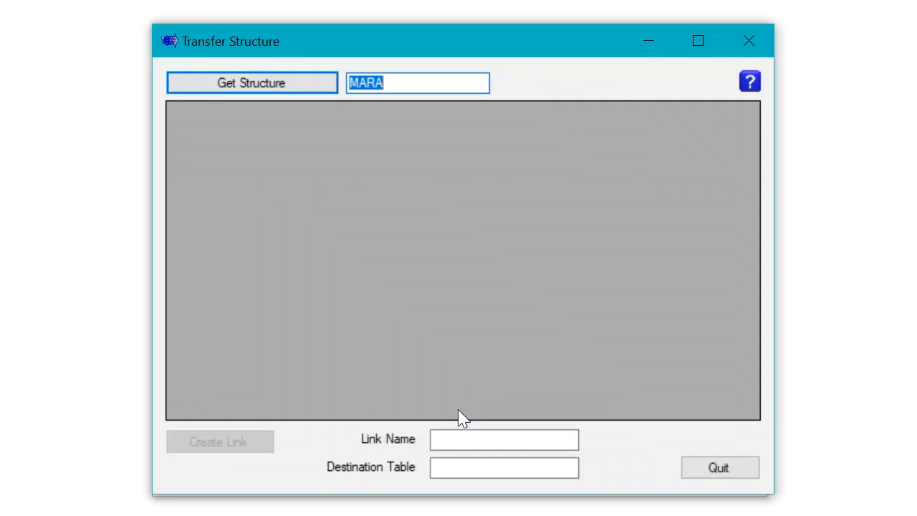
pyautogui.write('MSEG')
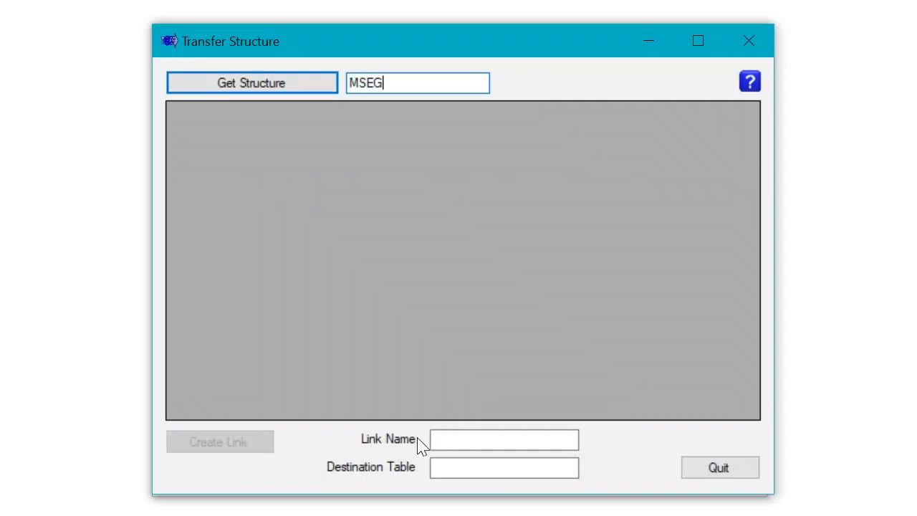
pyautogui.click(285, 89)
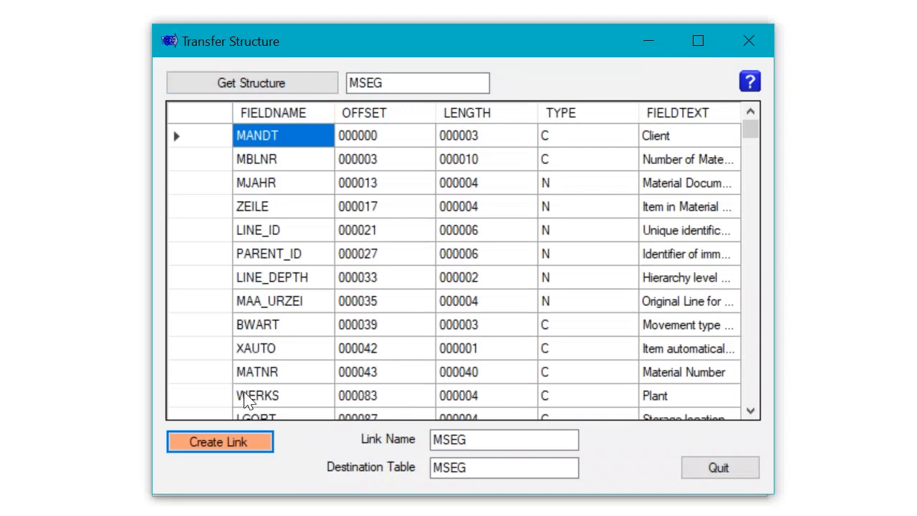
pyautogui.click(242, 442)
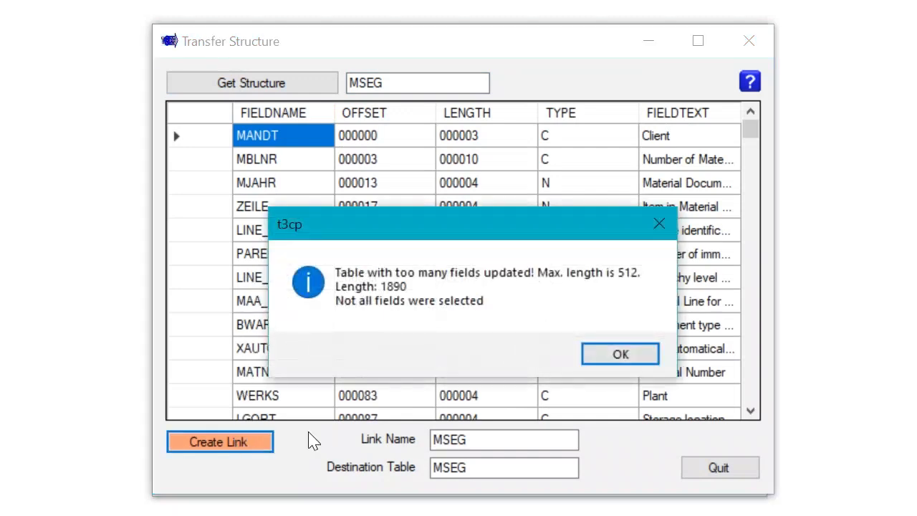
pyautogui.click(621, 353)
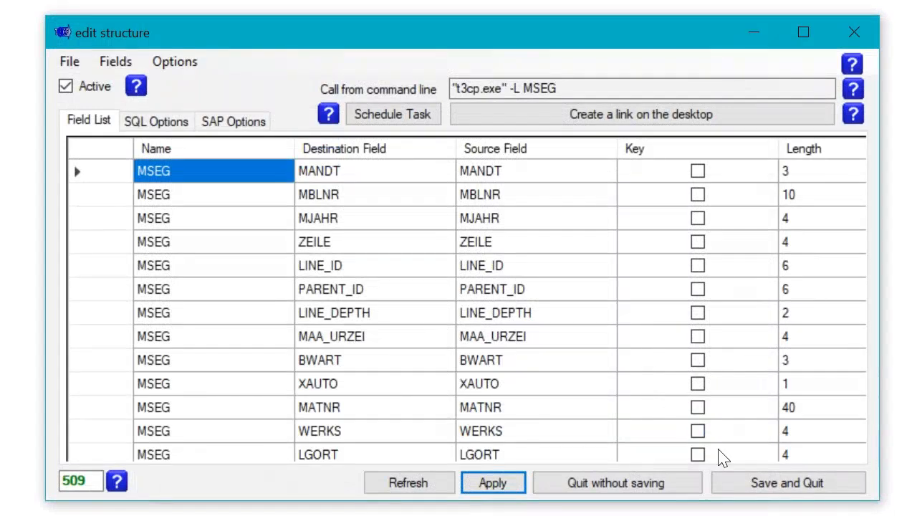
pyautogui.click(755, 490)
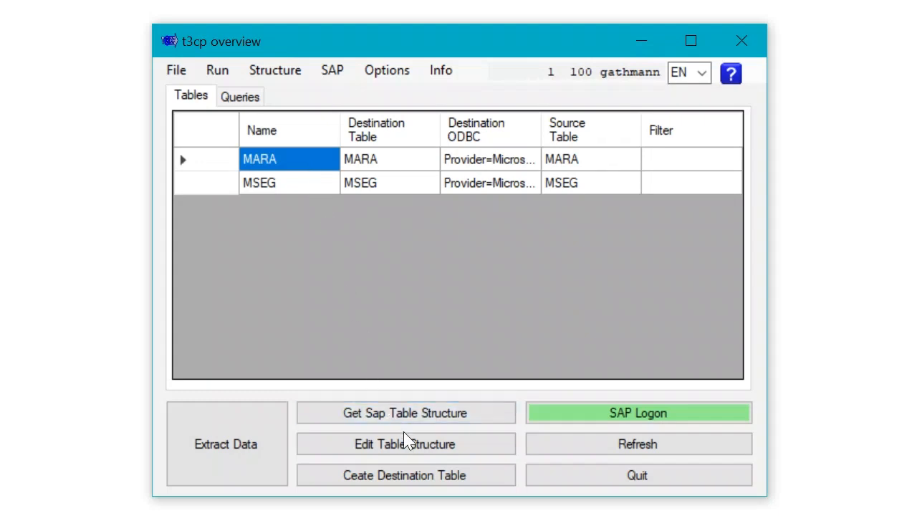
# Step: Create a desktop shortcut for the MARA link, saved as t3cp.lnk and replacing the existing file
pyautogui.click(422, 457)
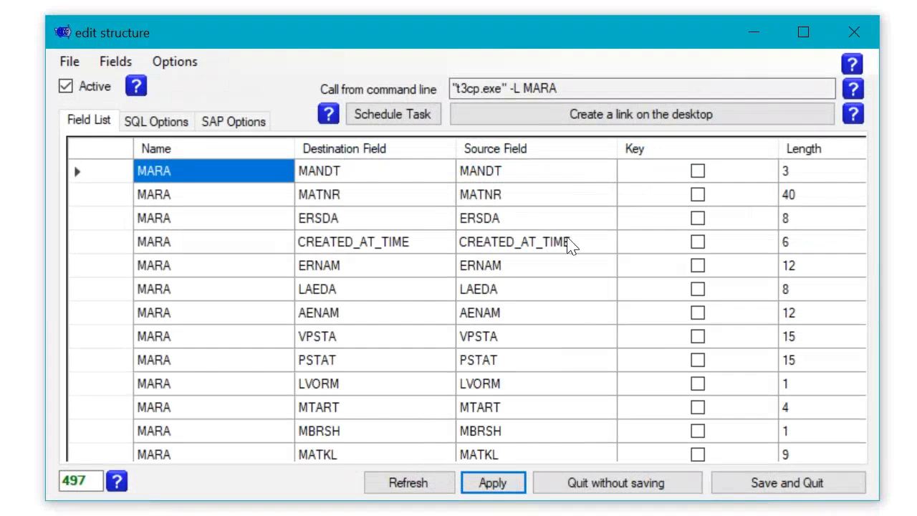
pyautogui.click(652, 119)
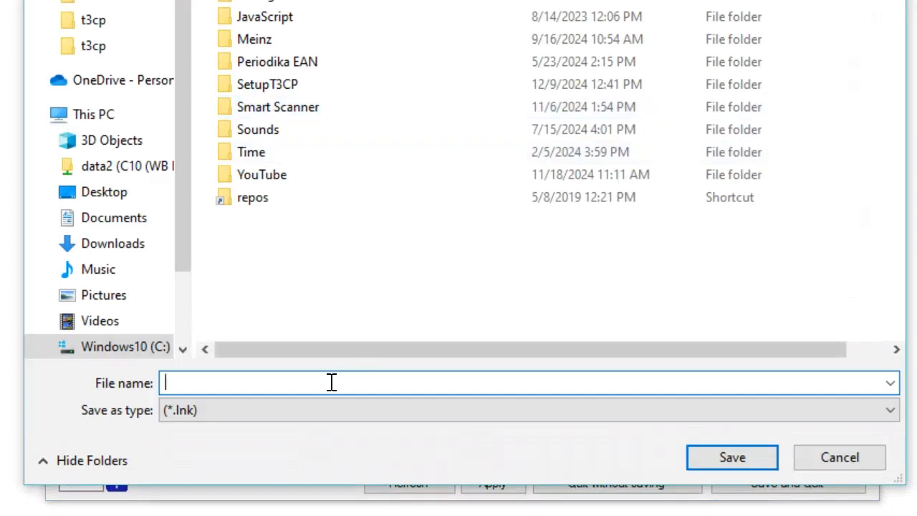
pyautogui.write('t')
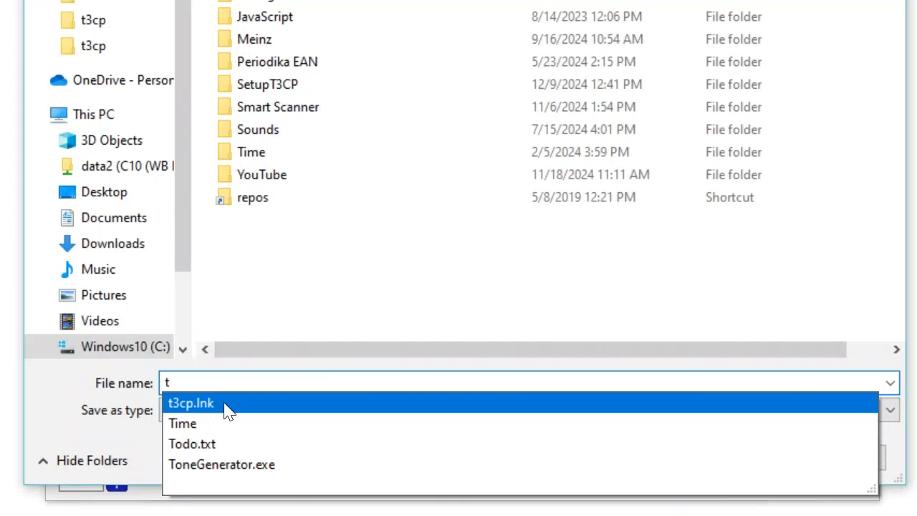
pyautogui.click(227, 404)
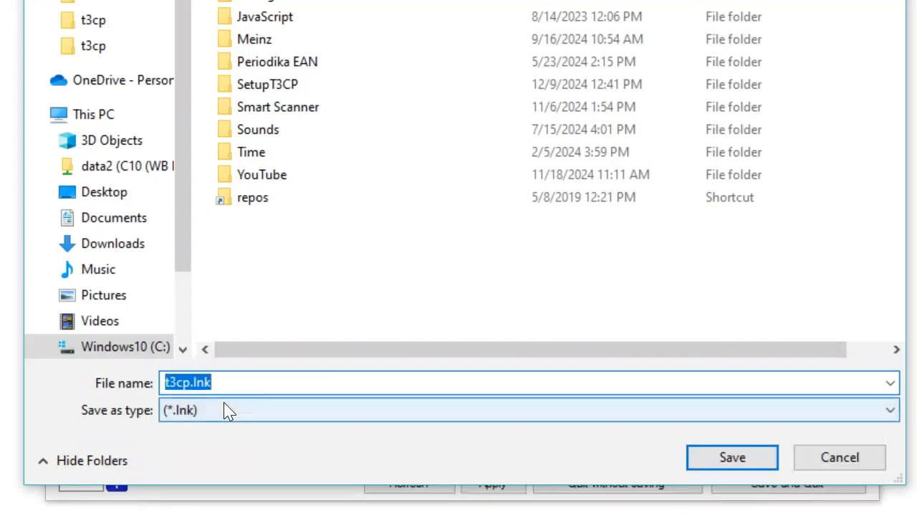
pyautogui.click(692, 464)
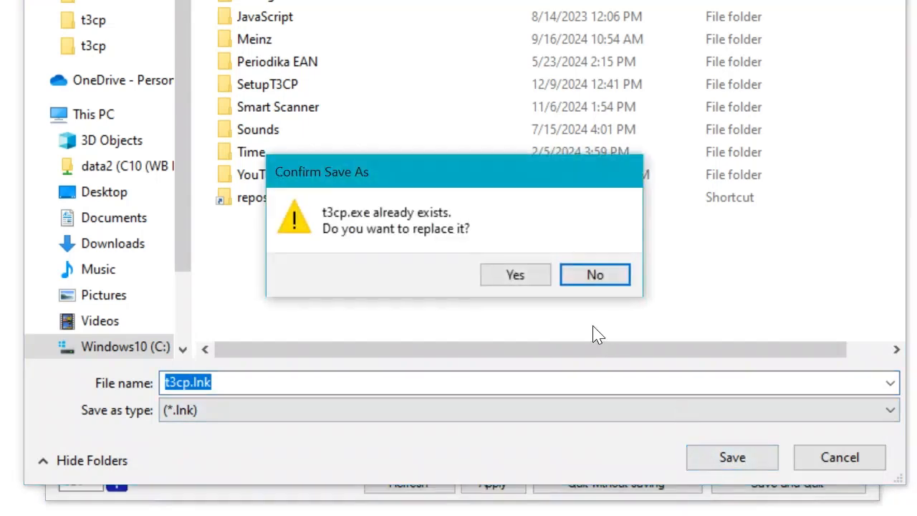
pyautogui.click(540, 277)
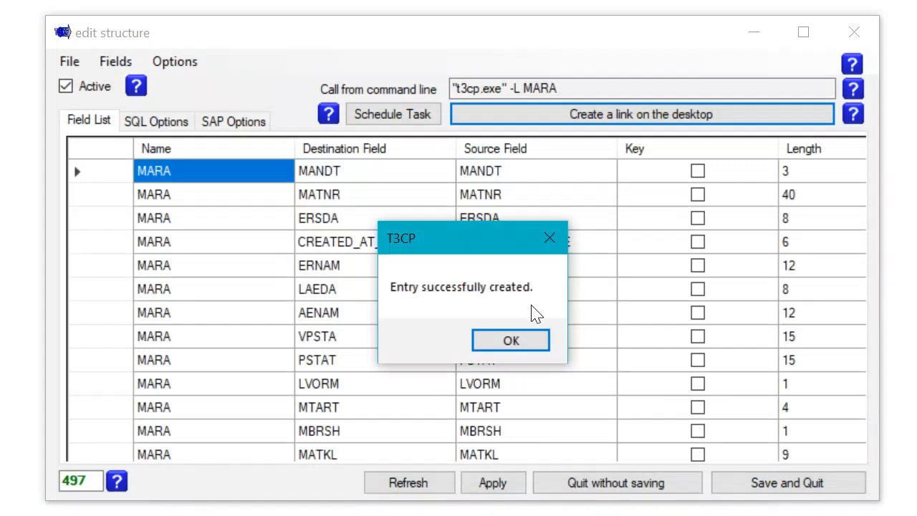
pyautogui.click(528, 342)
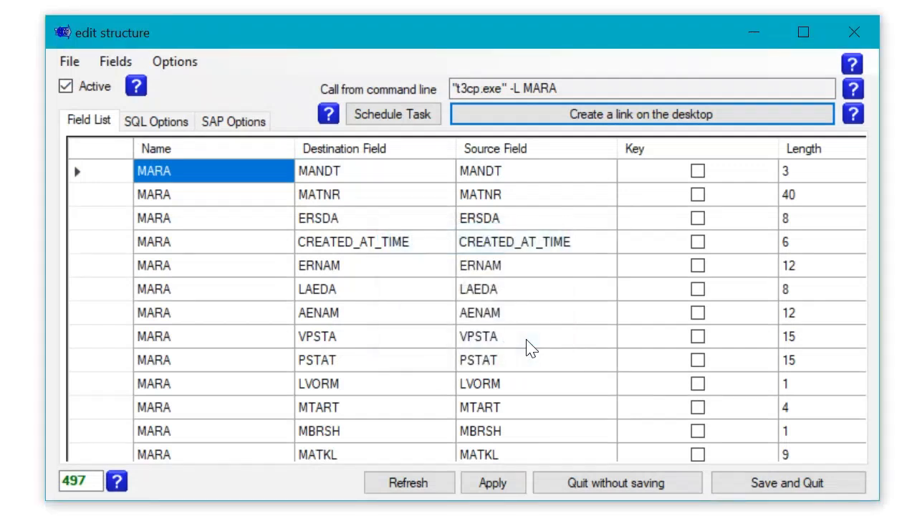
# Step: Restart T3CP with administrator privileges and create a scheduled daily job for the MARA link
pyautogui.click(419, 117)
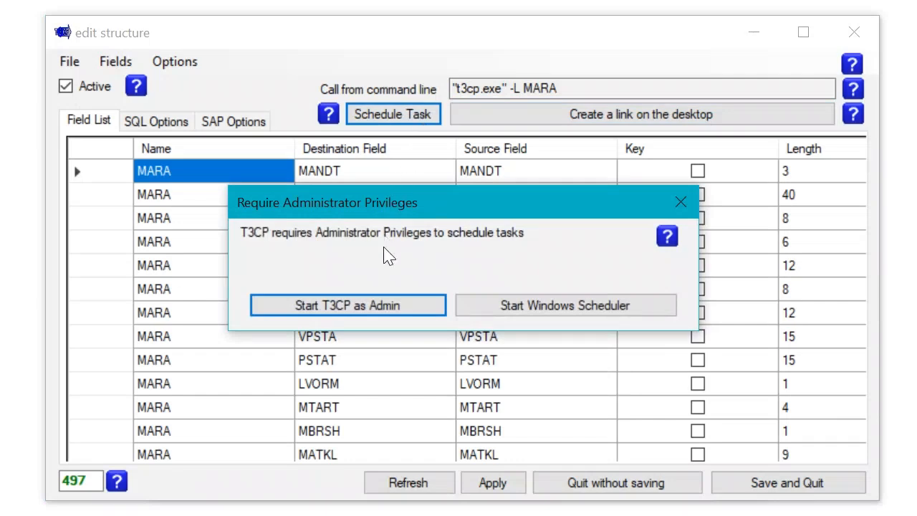
pyautogui.click(385, 310)
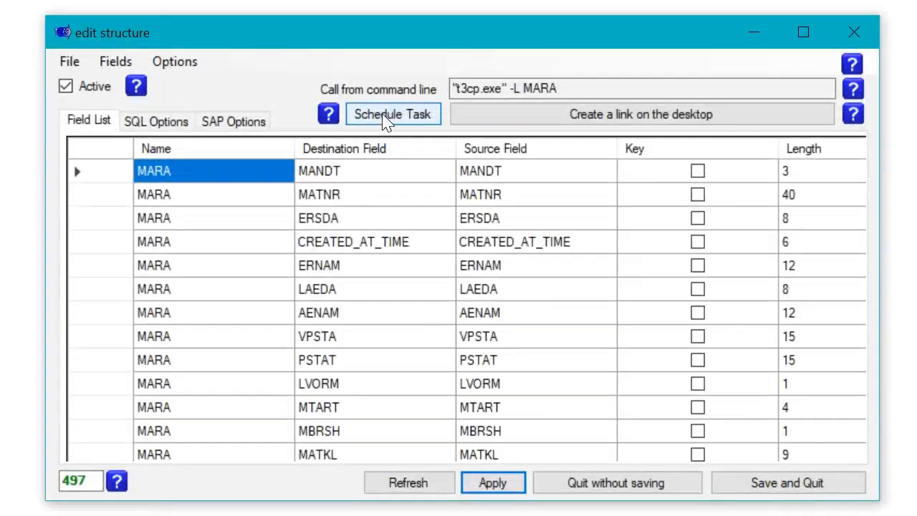
pyautogui.click(384, 119)
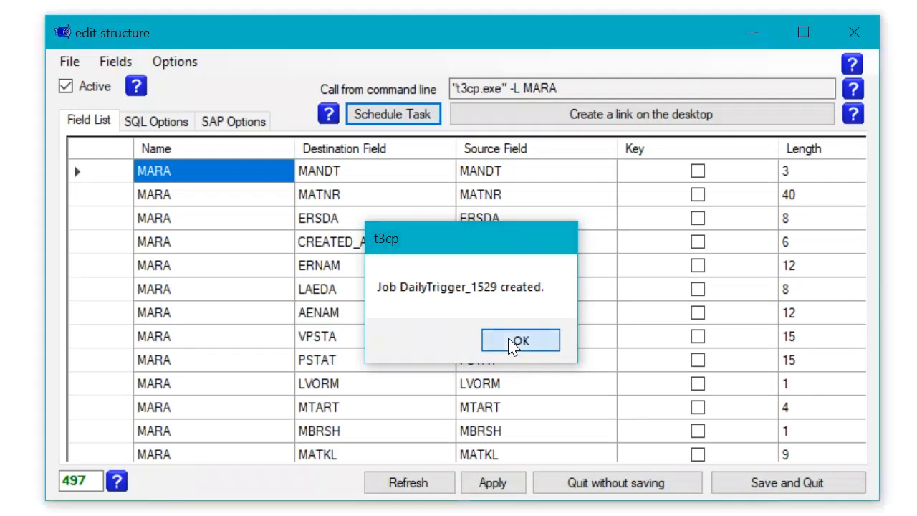
pyautogui.click(517, 343)
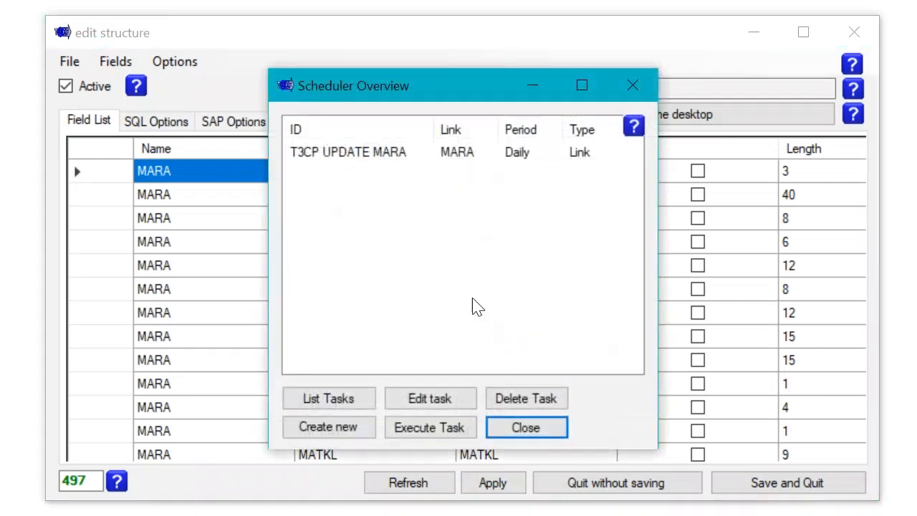
# Step: Edit the T3CP UPDATE MARA task and add a new trigger to its trigger list
pyautogui.click(391, 159)
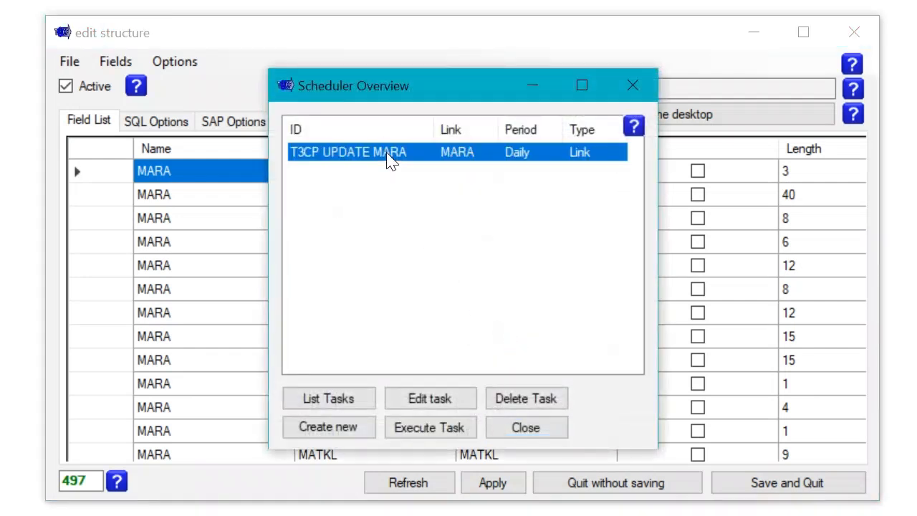
pyautogui.click(444, 404)
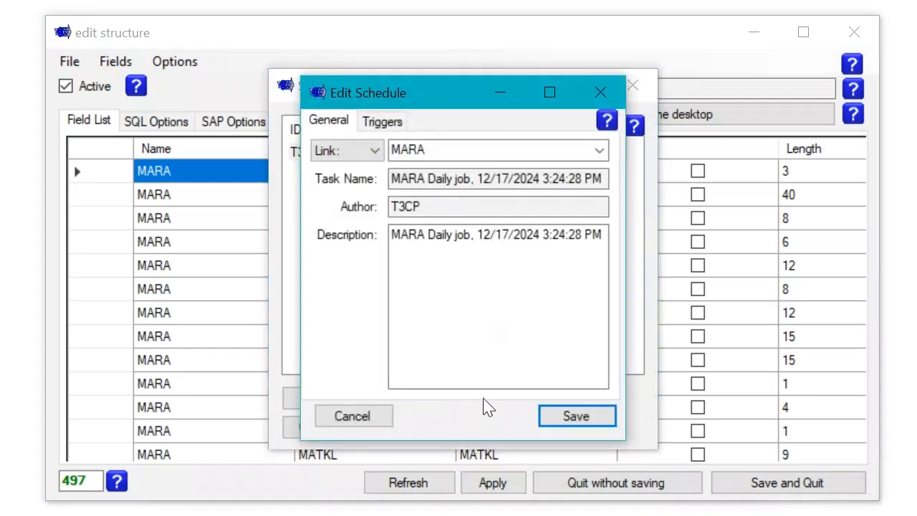
pyautogui.click(387, 125)
pyautogui.click(373, 203)
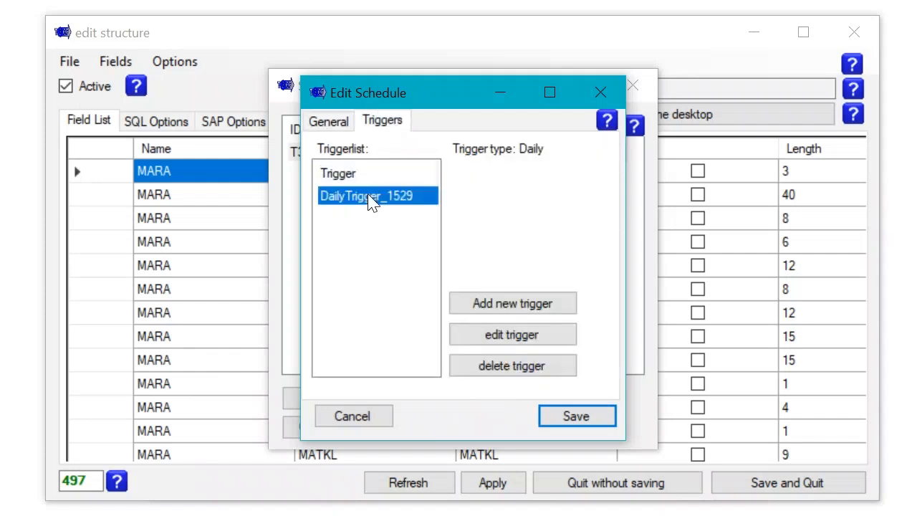
pyautogui.click(519, 308)
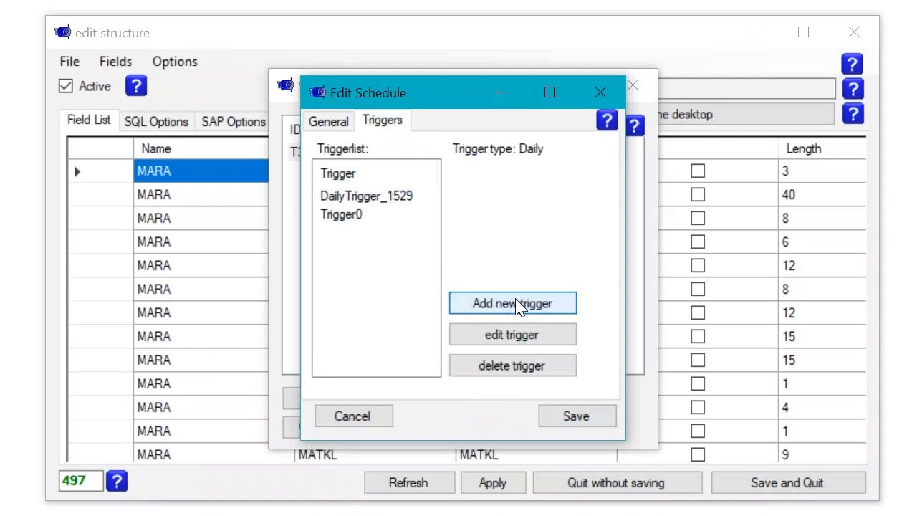
# Step: Set the start time of DailyTrigger_1529 to 15:50:28, save the schedule and leave the scheduler overview
pyautogui.click(393, 205)
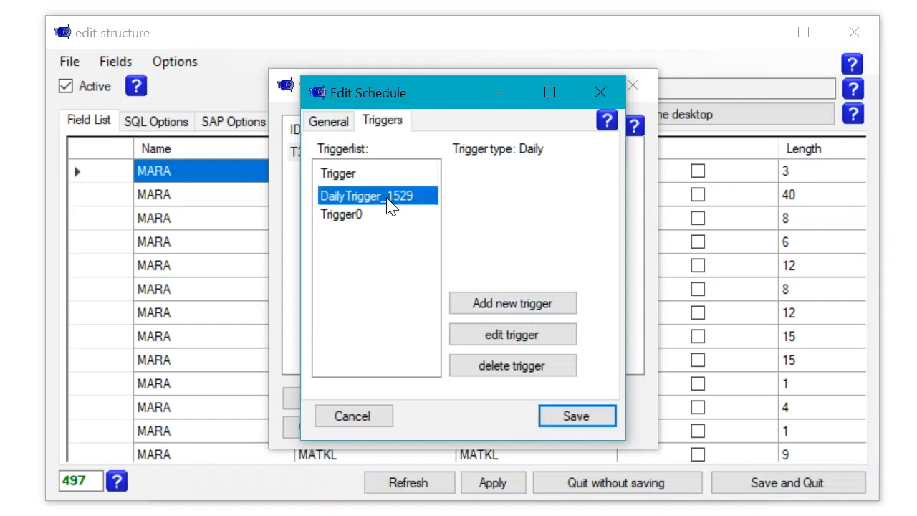
pyautogui.click(510, 337)
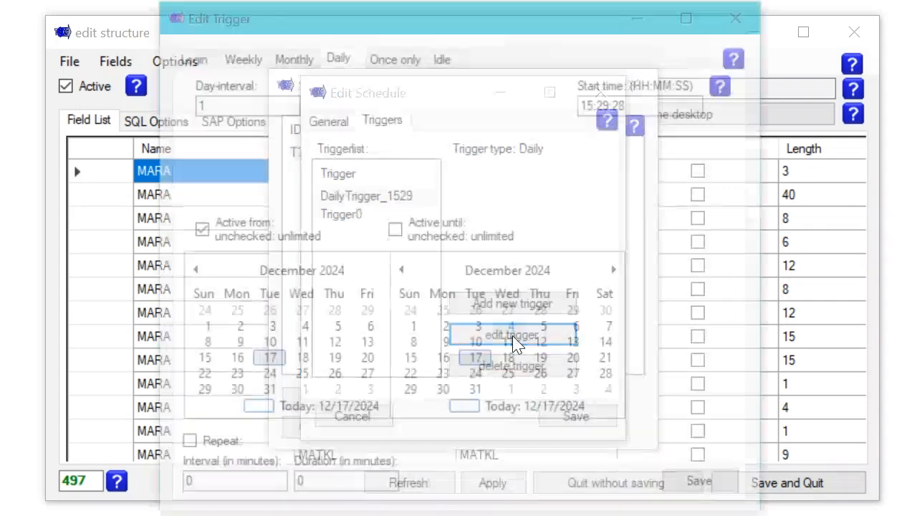
pyautogui.click(615, 104)
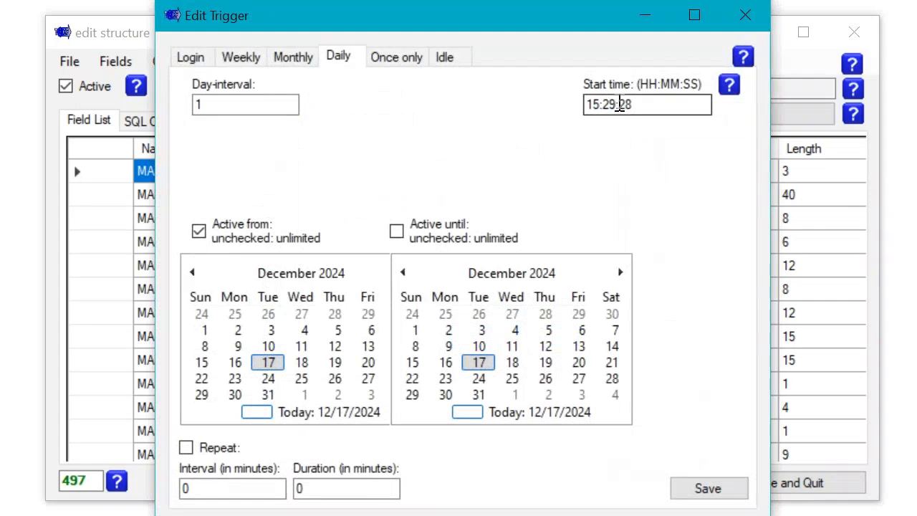
pyautogui.moveTo(615, 104); pyautogui.dragTo(604, 104)
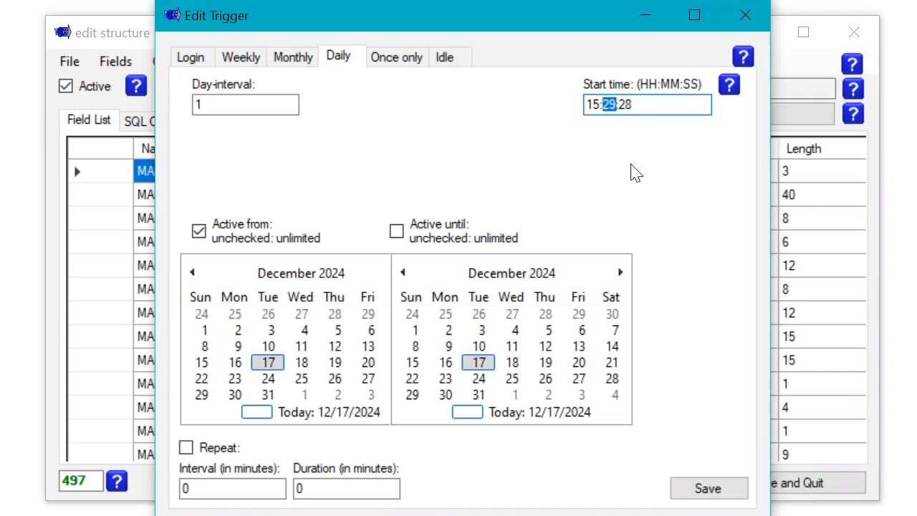
pyautogui.write('50')
pyautogui.click(697, 493)
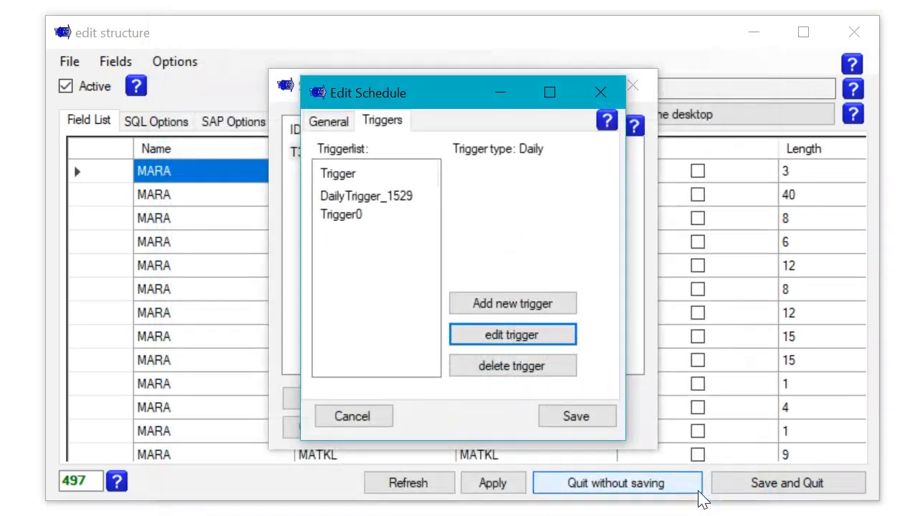
pyautogui.click(589, 420)
pyautogui.click(589, 422)
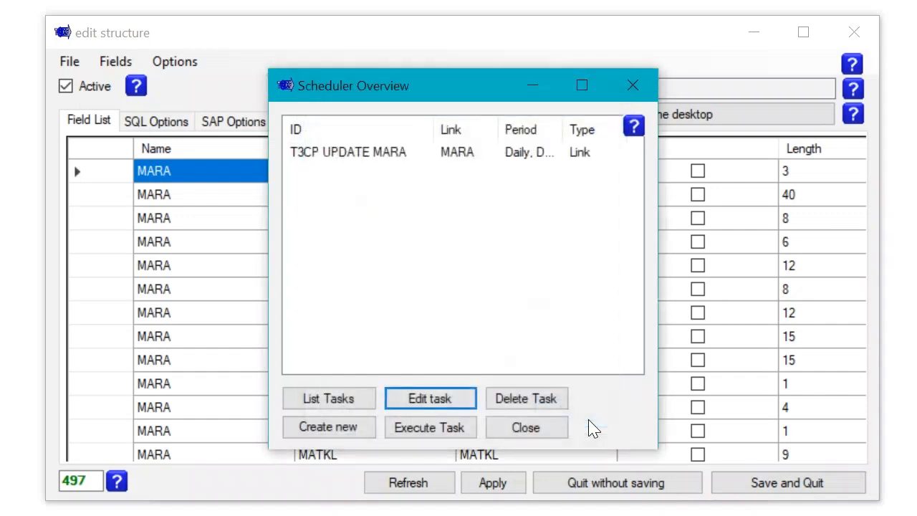
pyautogui.press('Escape')
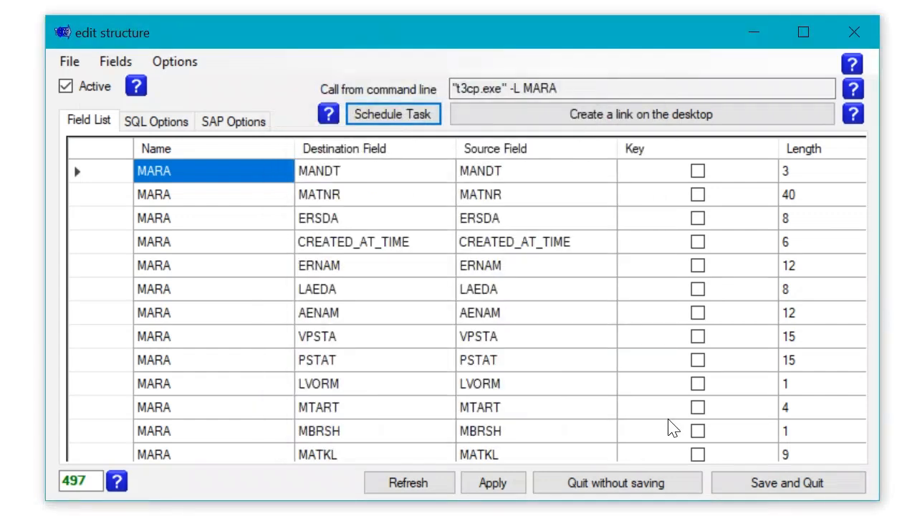
# Step: Save the MARA structure, extract the MARA data from SAP and update the destination table with it
pyautogui.click(767, 487)
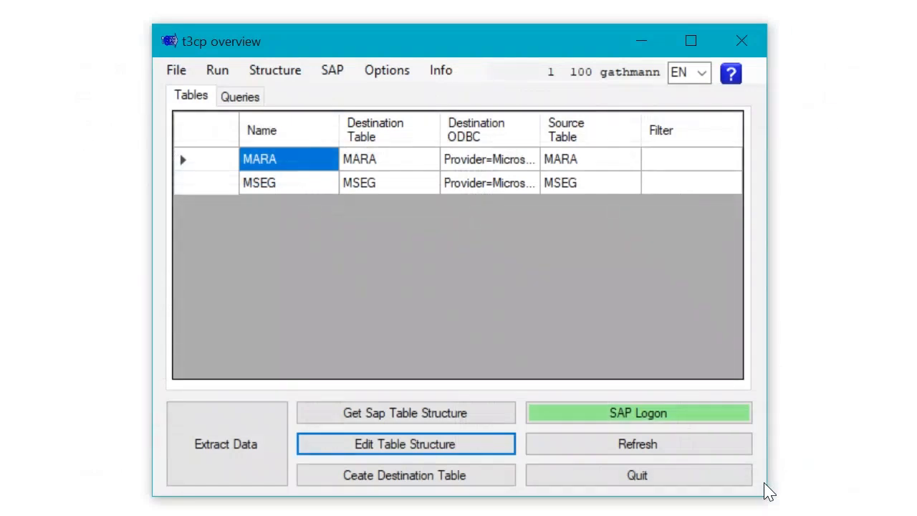
pyautogui.click(241, 446)
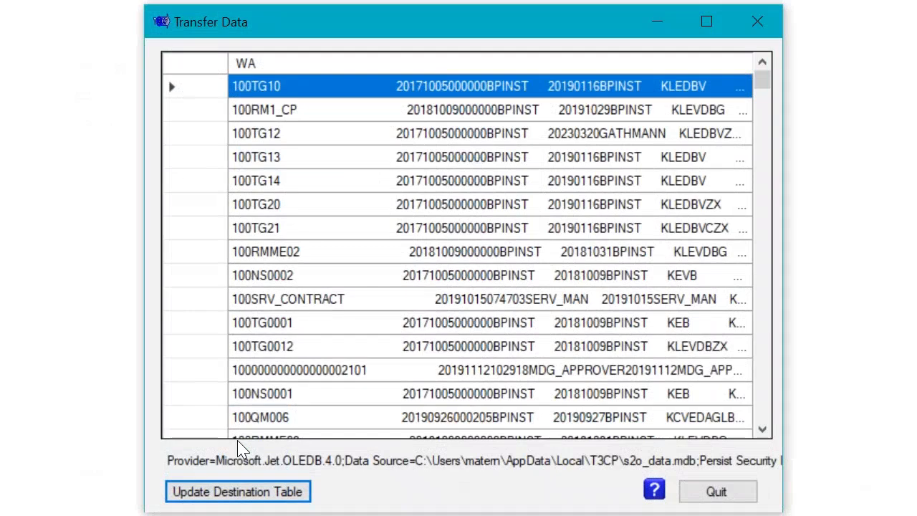
pyautogui.click(262, 492)
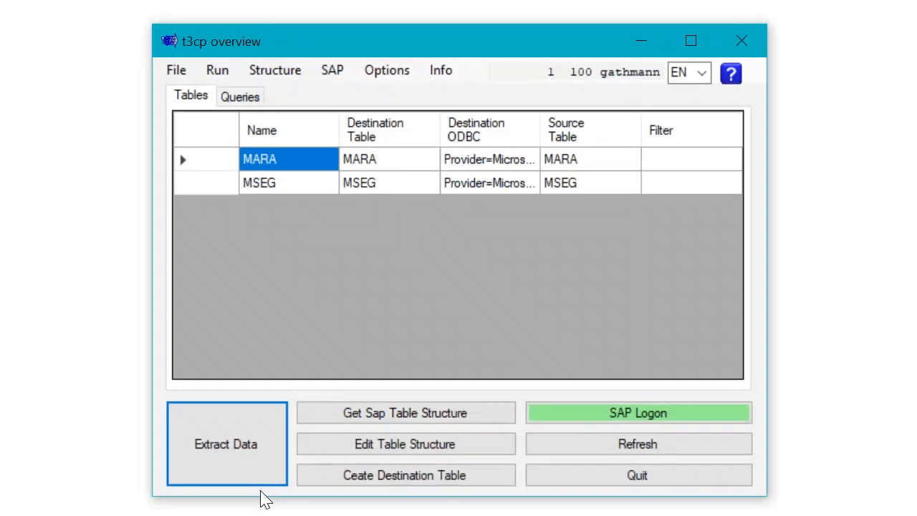
pyautogui.click(180, 70)
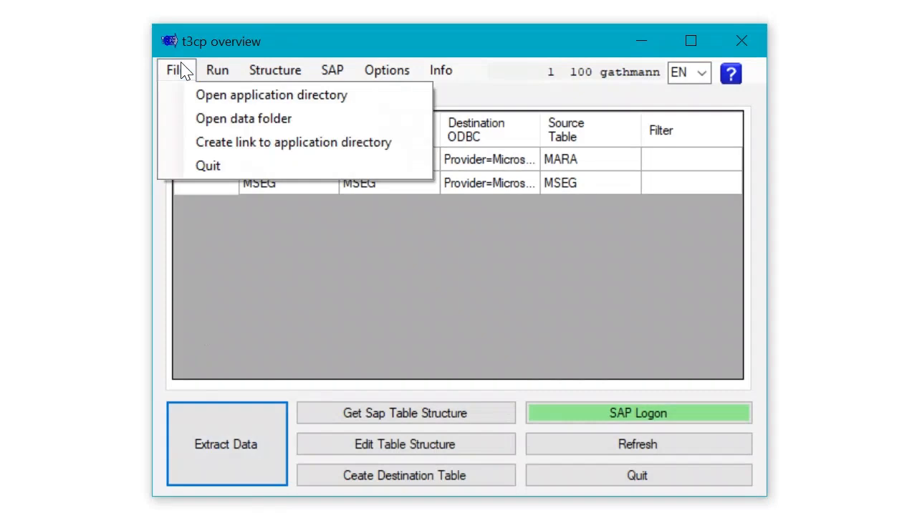
pyautogui.moveTo(215, 72)
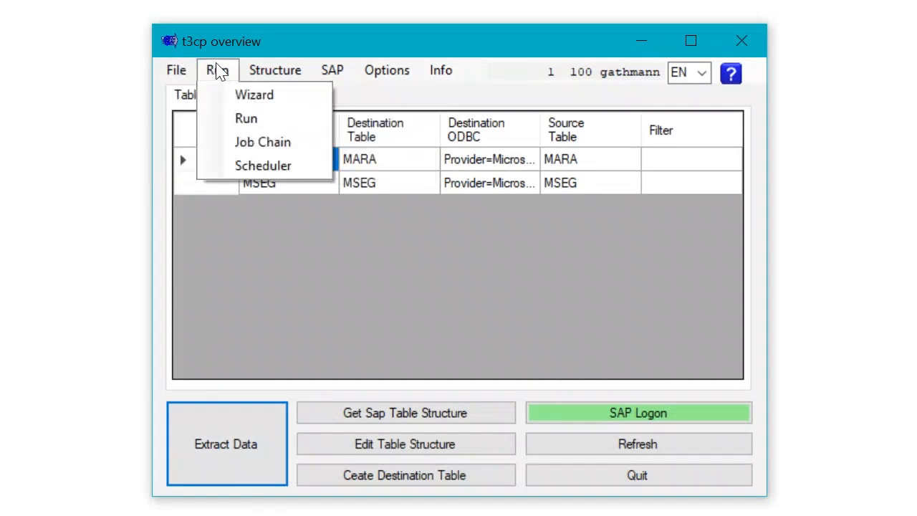
pyautogui.moveTo(273, 76)
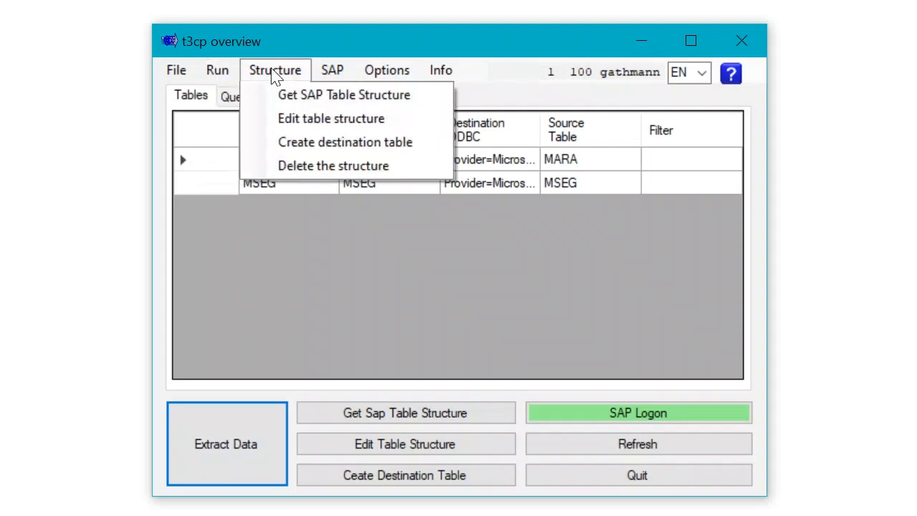
pyautogui.moveTo(327, 78)
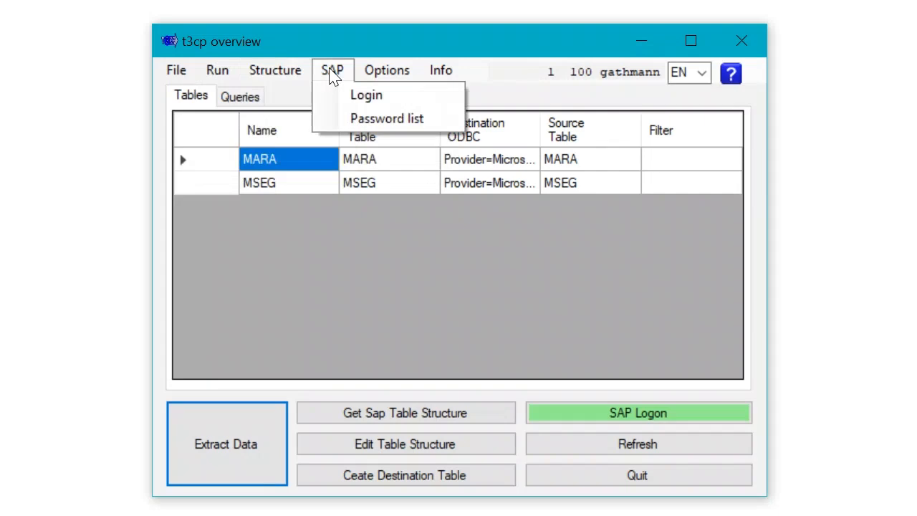
pyautogui.moveTo(380, 75)
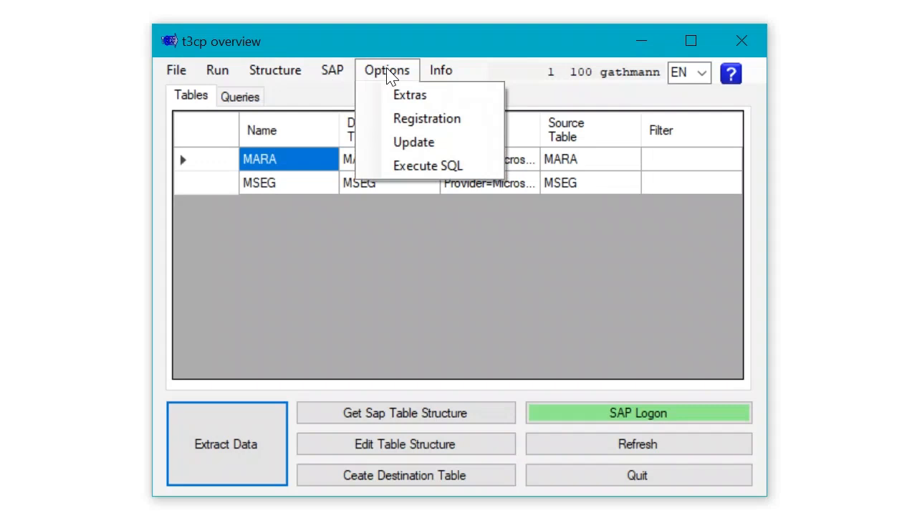
pyautogui.moveTo(454, 77)
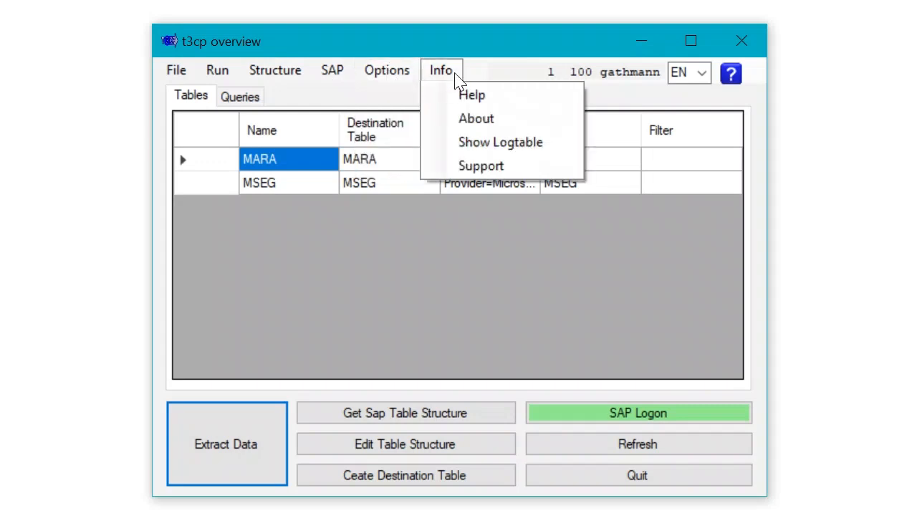
pyautogui.click(521, 44)
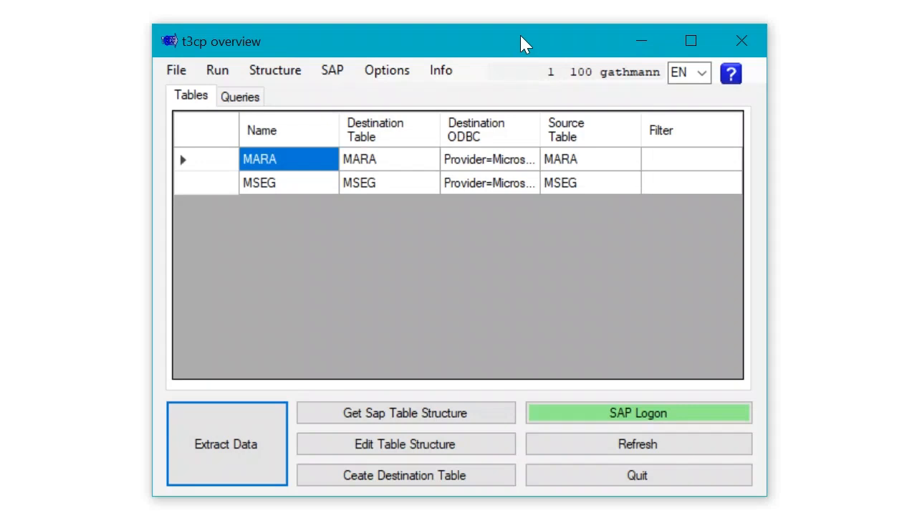
# Step: Quit T3CP
pyautogui.click(672, 479)
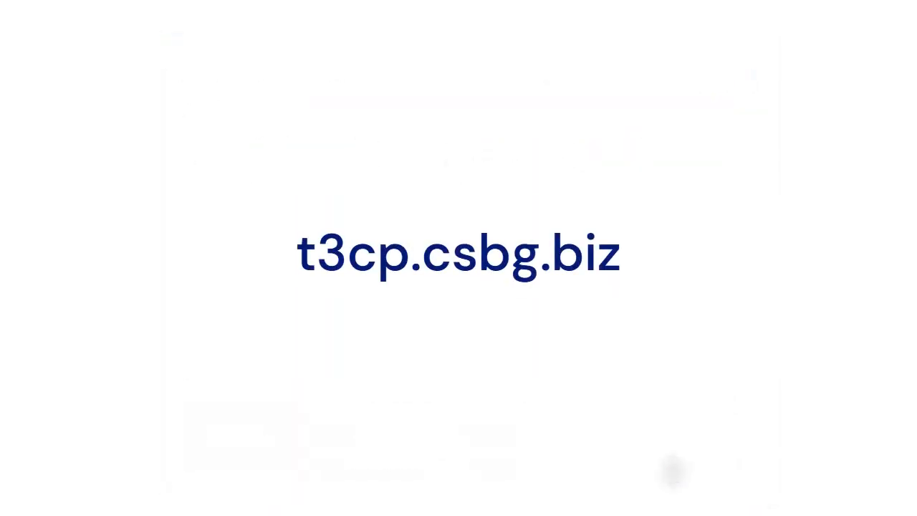